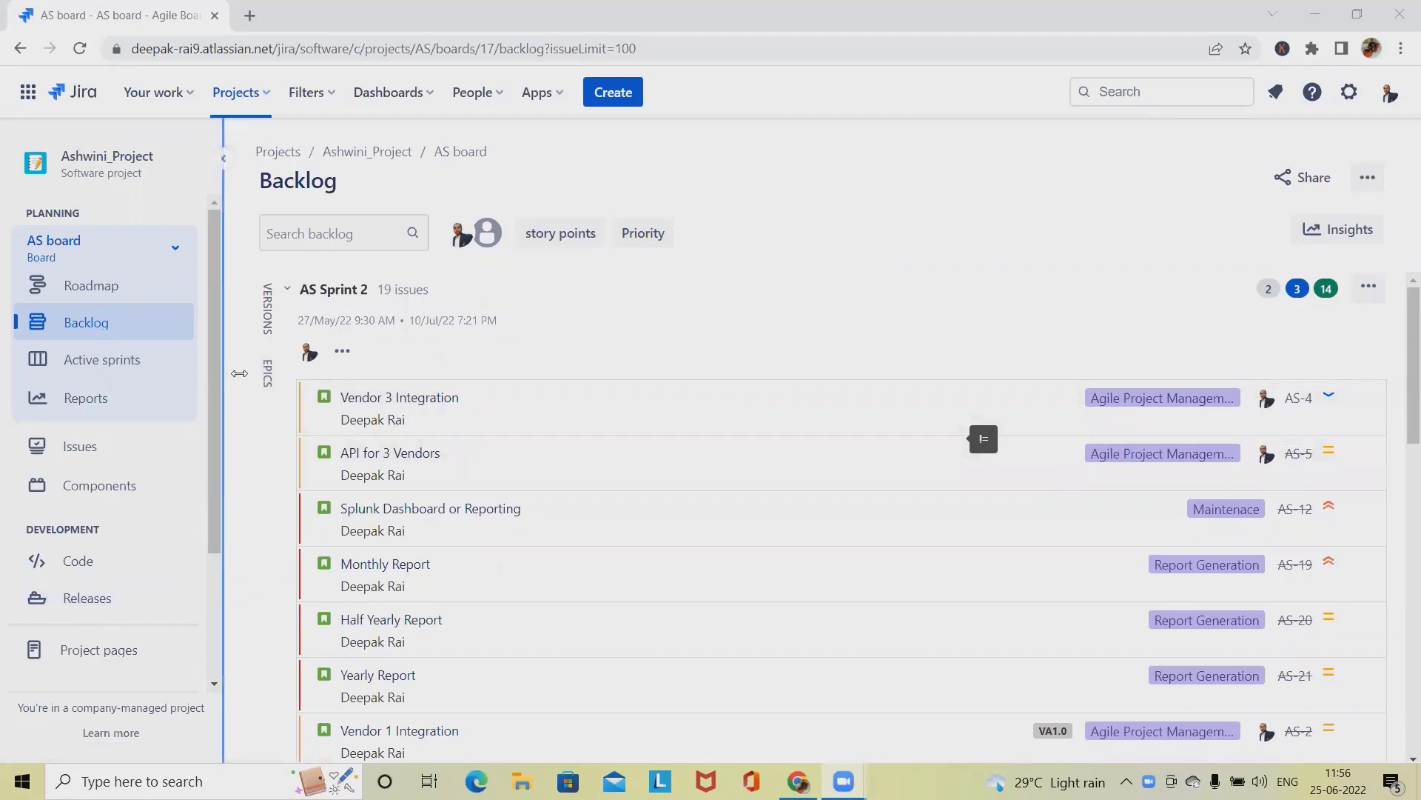
# - Select the Monthly Report (AS-19) story in the AS Sprint 2 backlog list
pyautogui.scroll(-3, 402, 338)
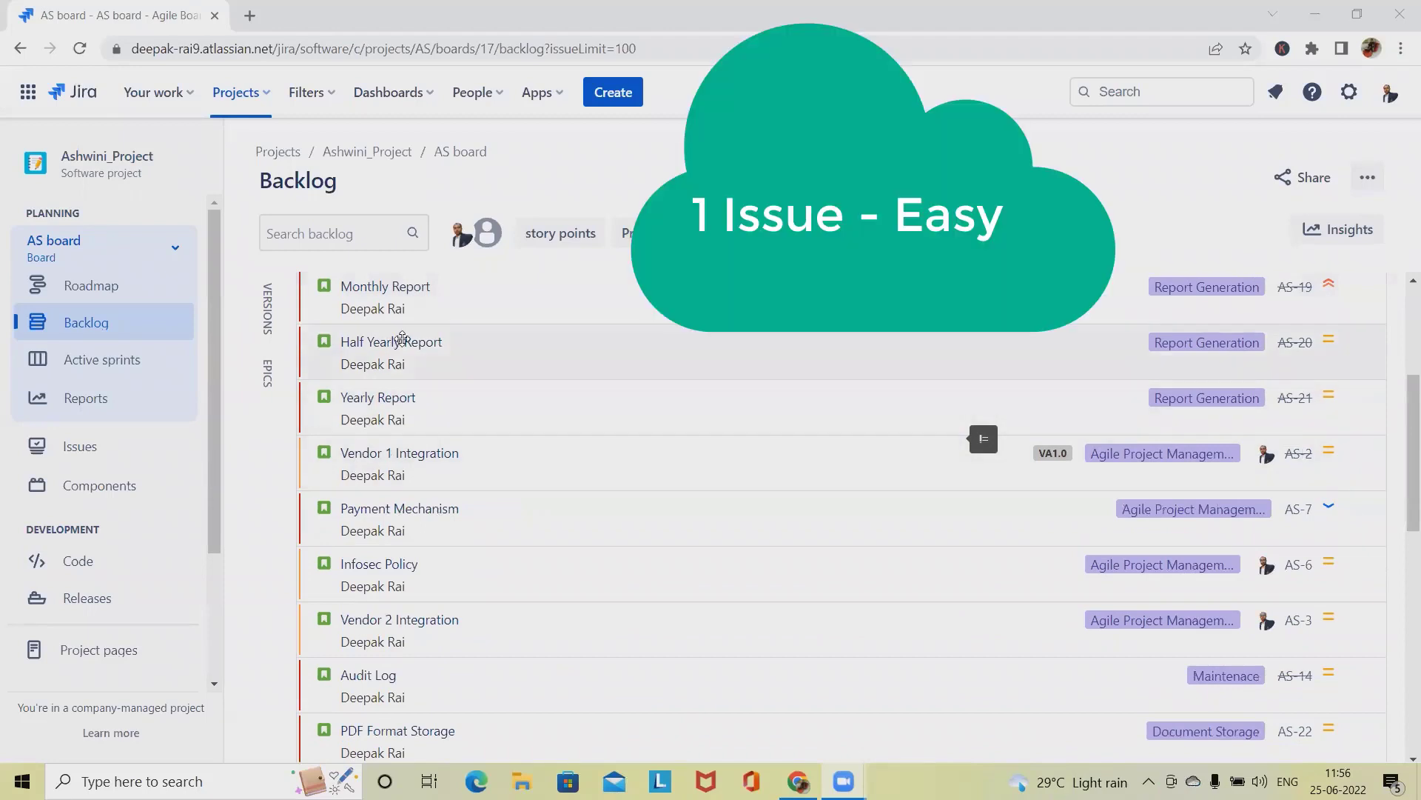
pyautogui.click(440, 313)
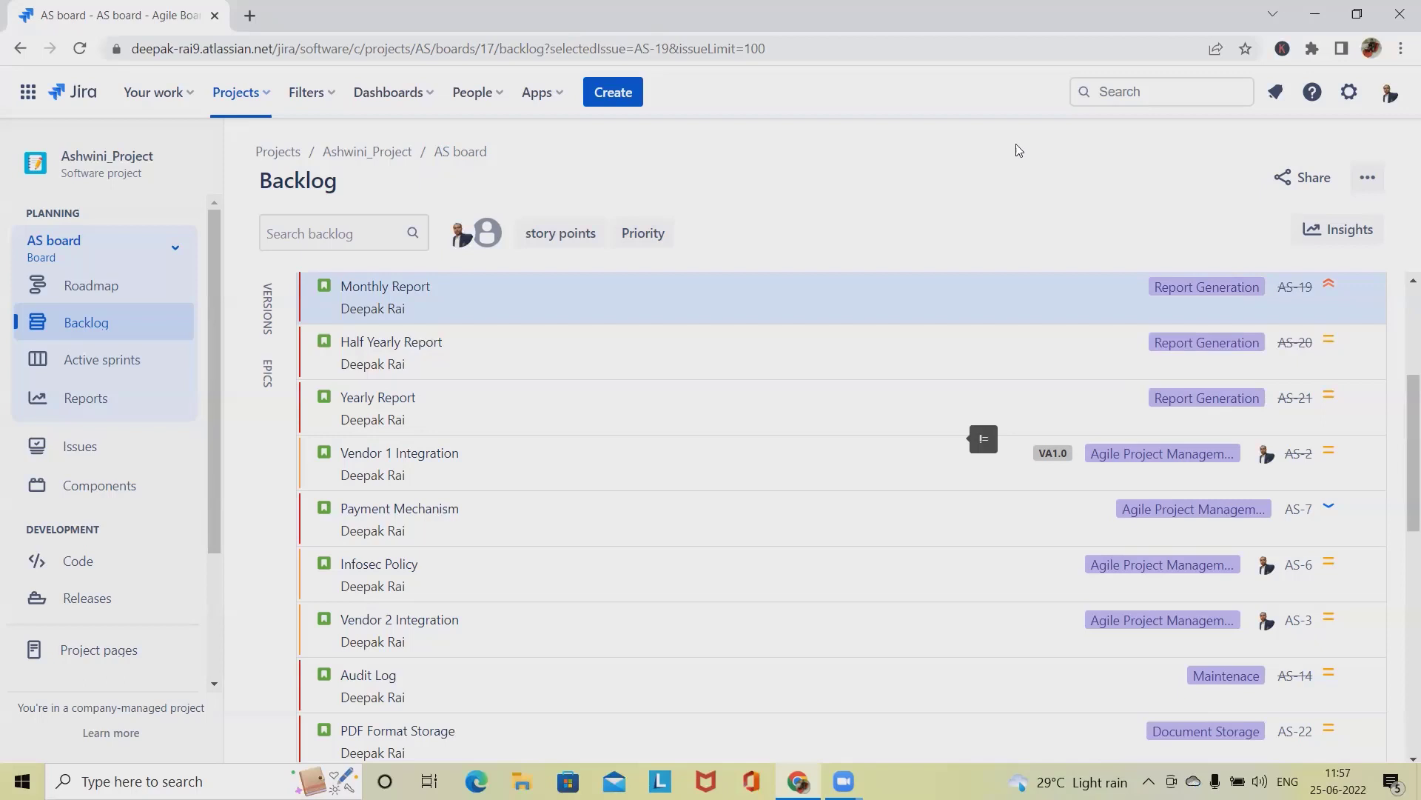
# - Search Jira for 'as' to list the project = "AS" issues in the issue navigator
pyautogui.click(1158, 95)
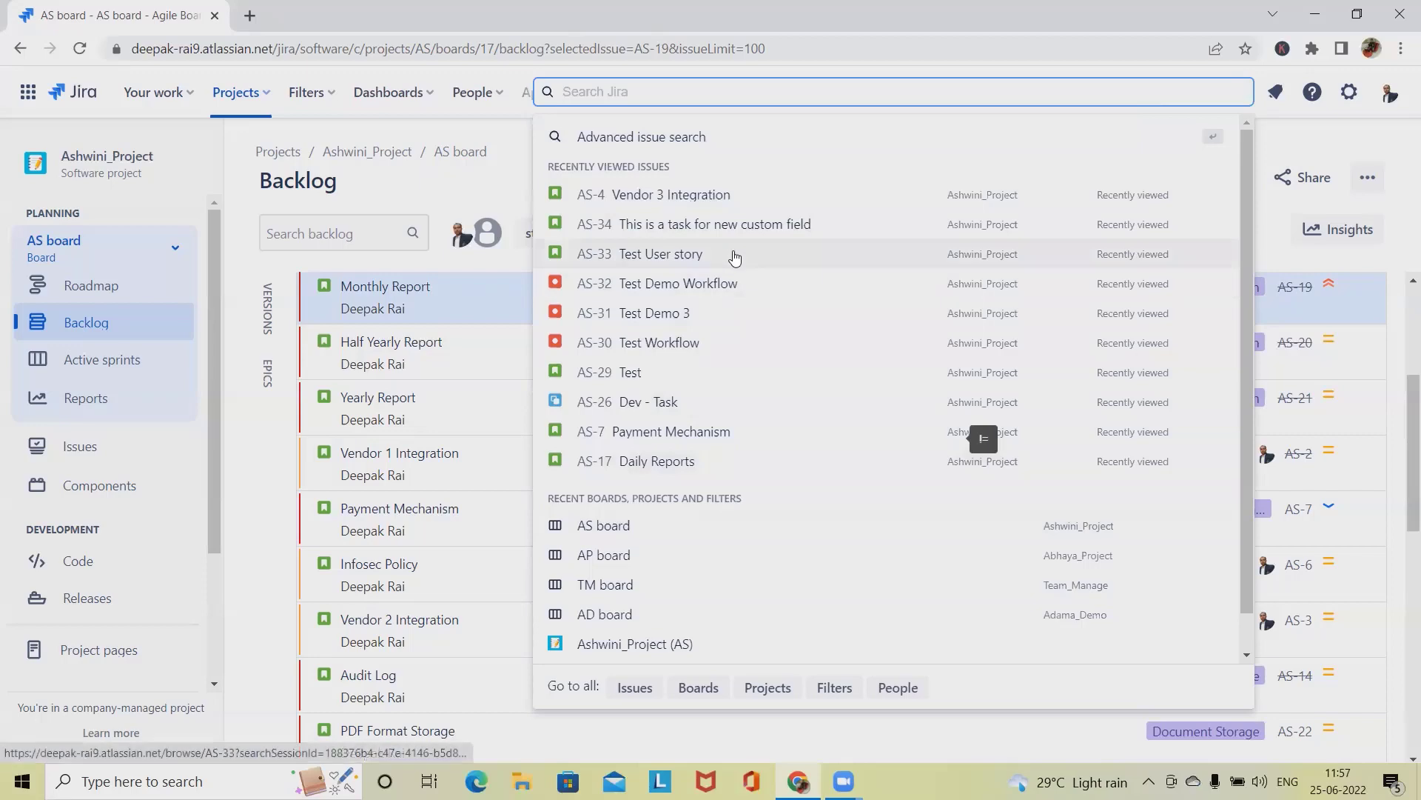
pyautogui.write('as')
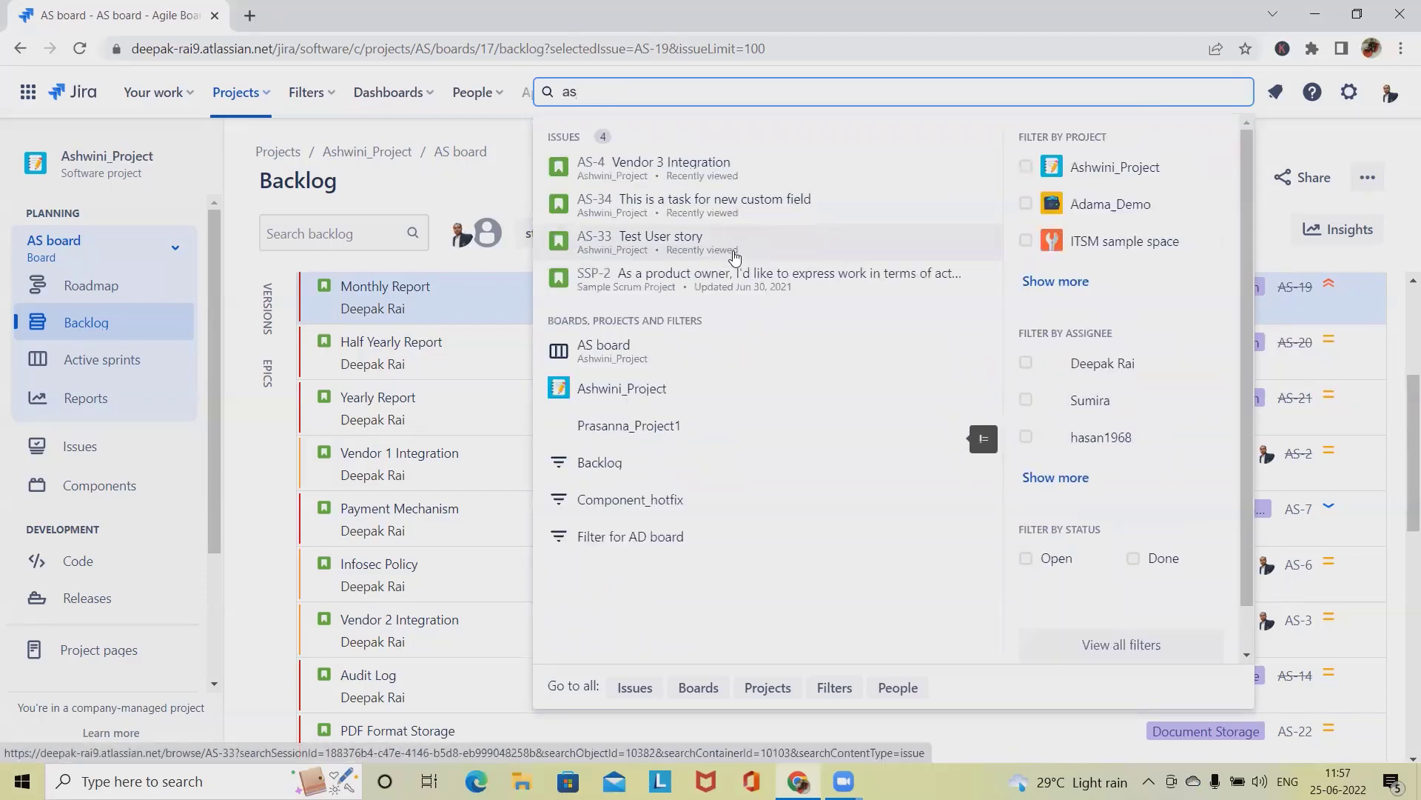
pyautogui.press('Return')
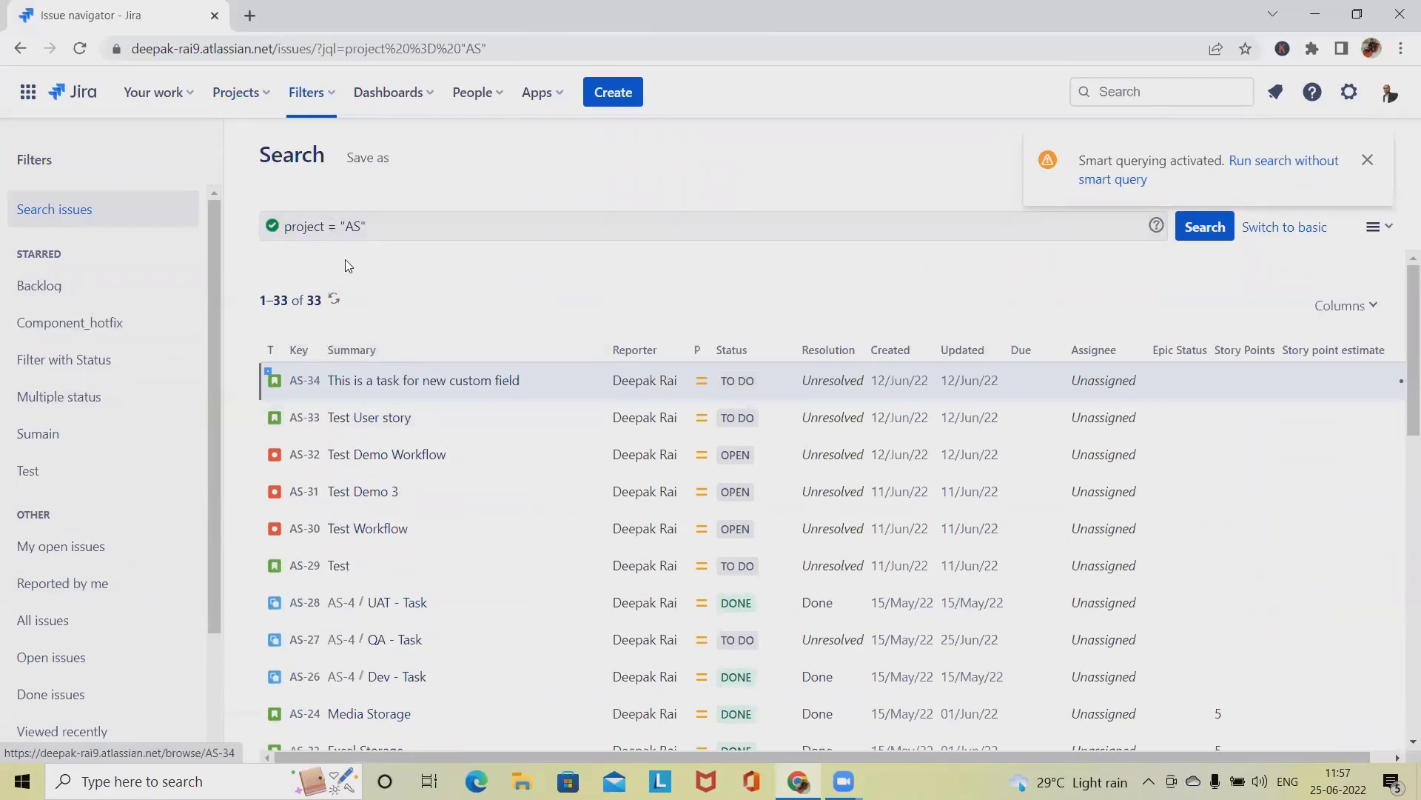
# - Close the 'Smart querying activated' notice and show the search results' more actions
pyautogui.click(1369, 161)
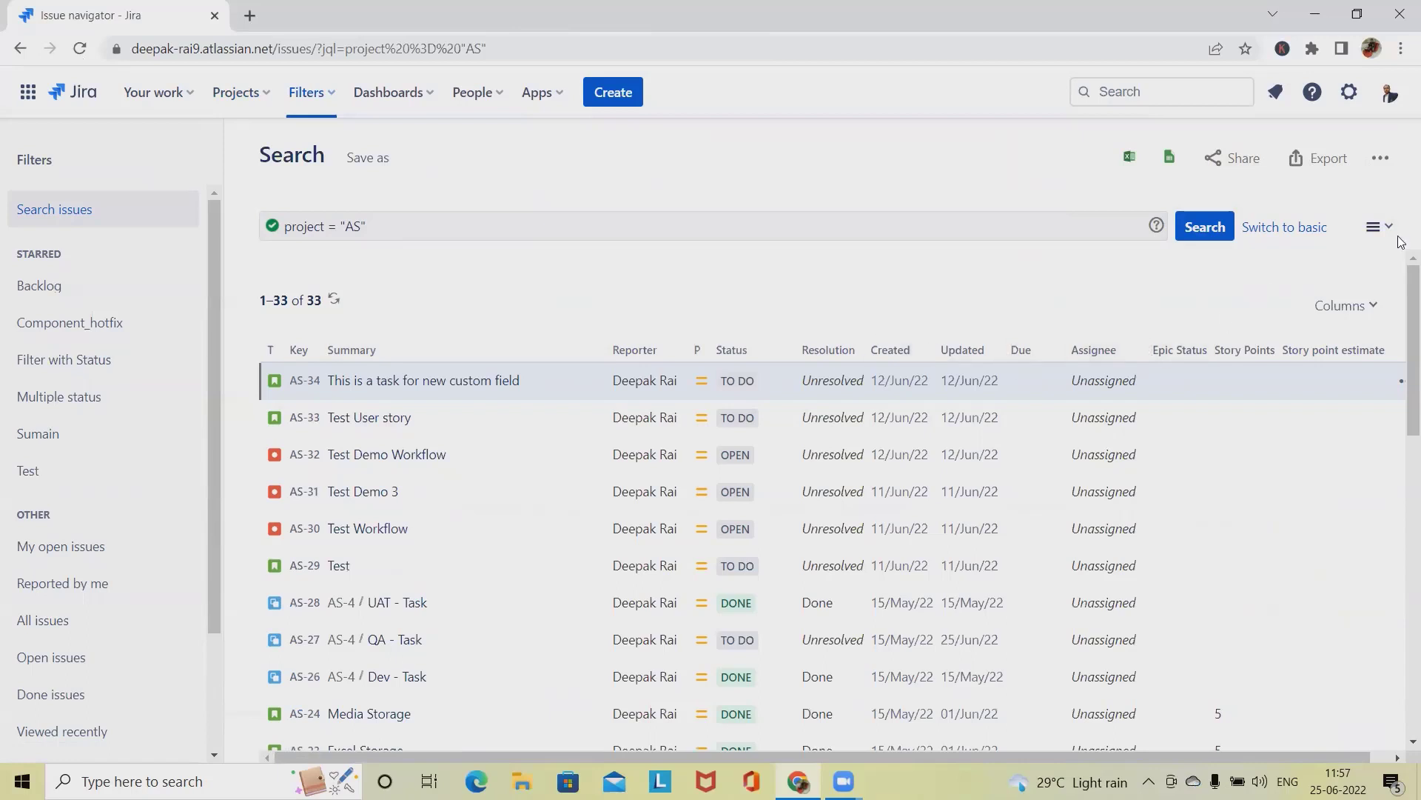
pyautogui.click(1379, 162)
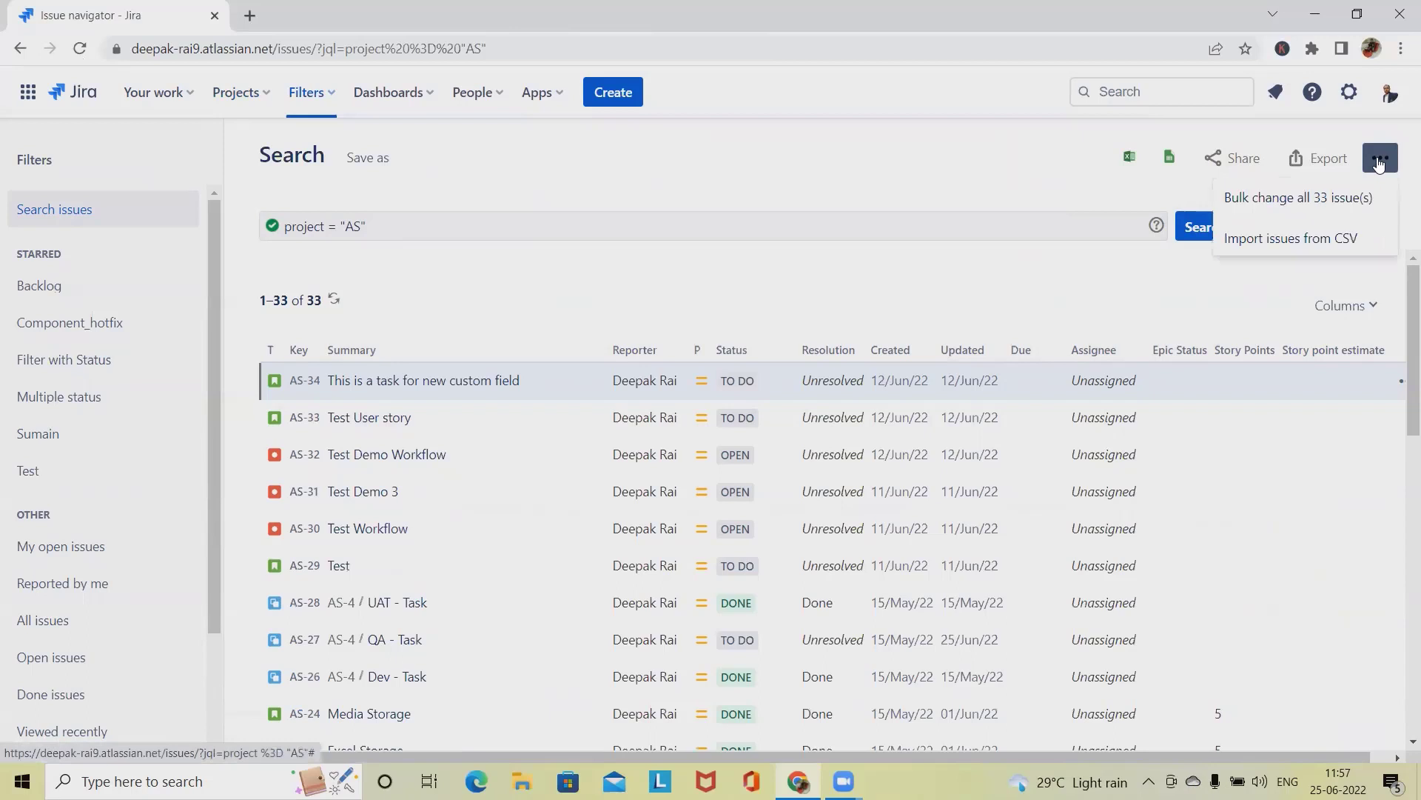
# - Start a bulk change of all 33 issues and select AS-32, AS-31, AS-30, AS-29 and AS-28
pyautogui.click(1257, 208)
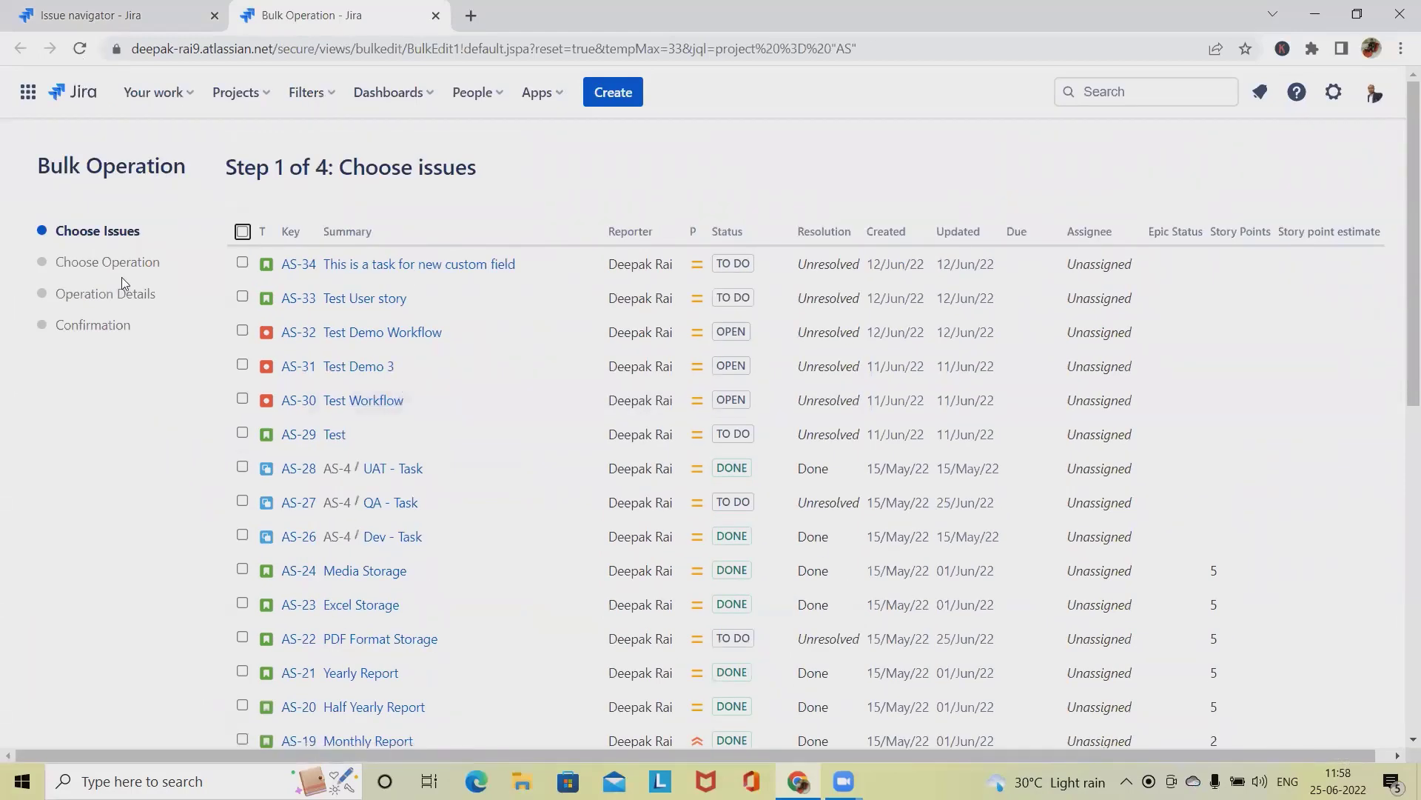
pyautogui.scroll(-1, 245, 356)
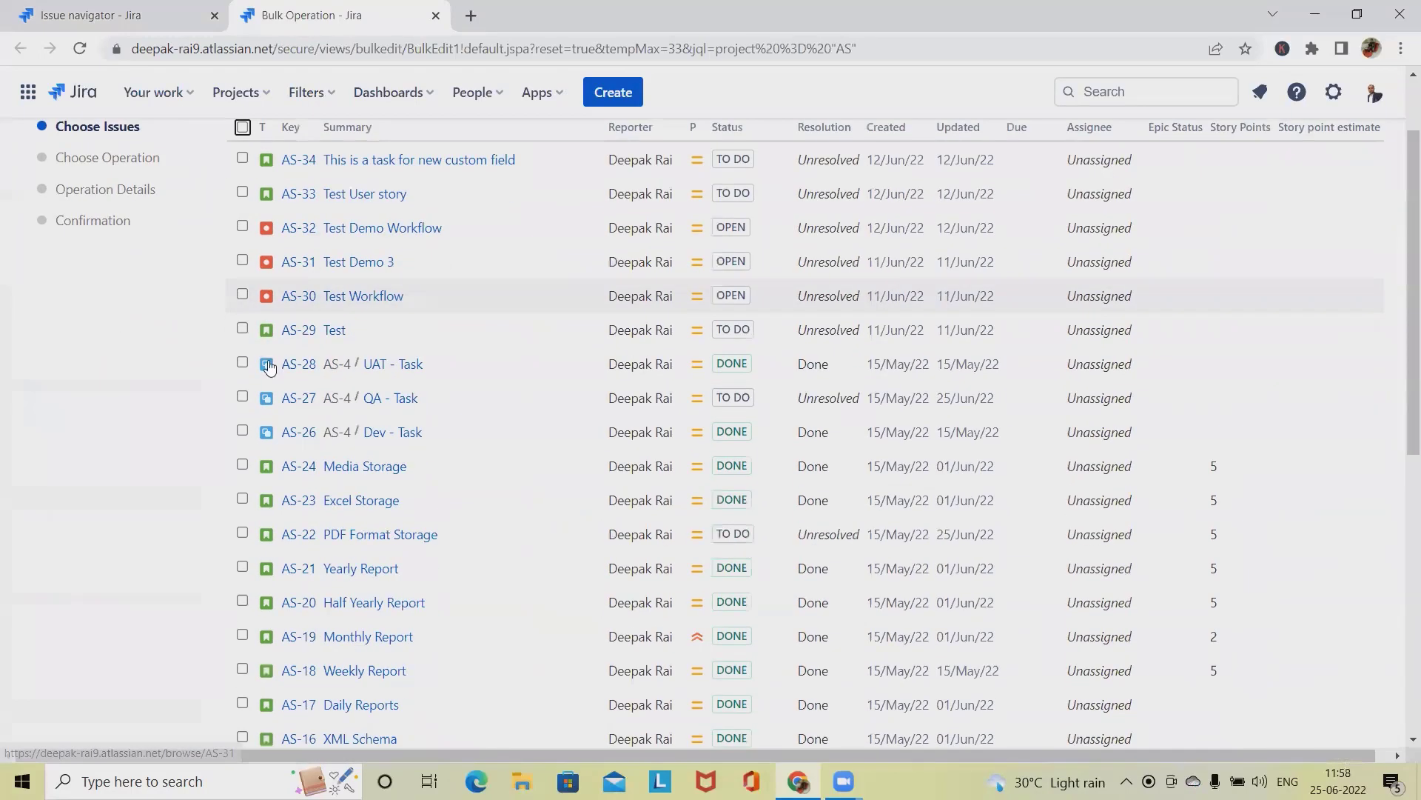
pyautogui.scroll(1, 267, 434)
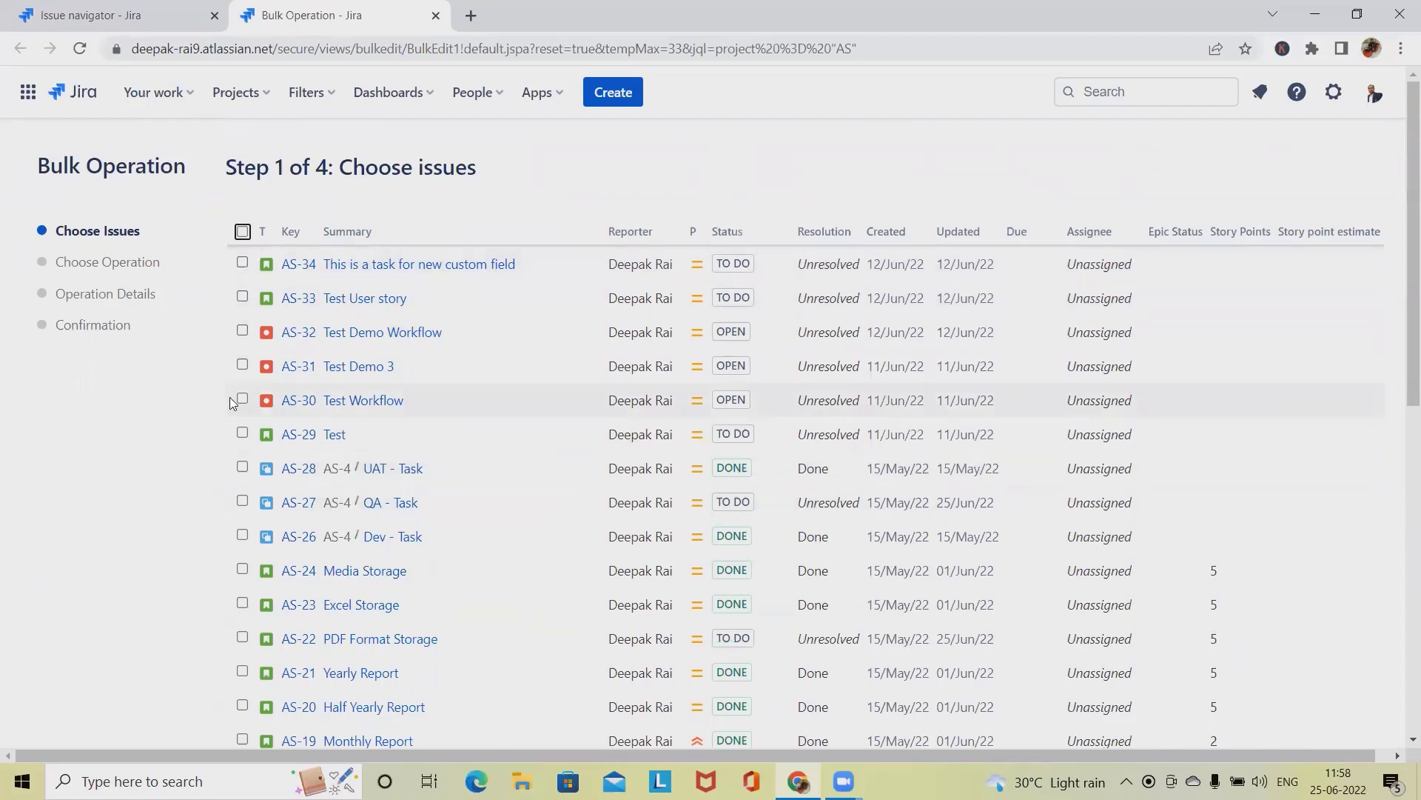
pyautogui.click(243, 332)
pyautogui.click(242, 365)
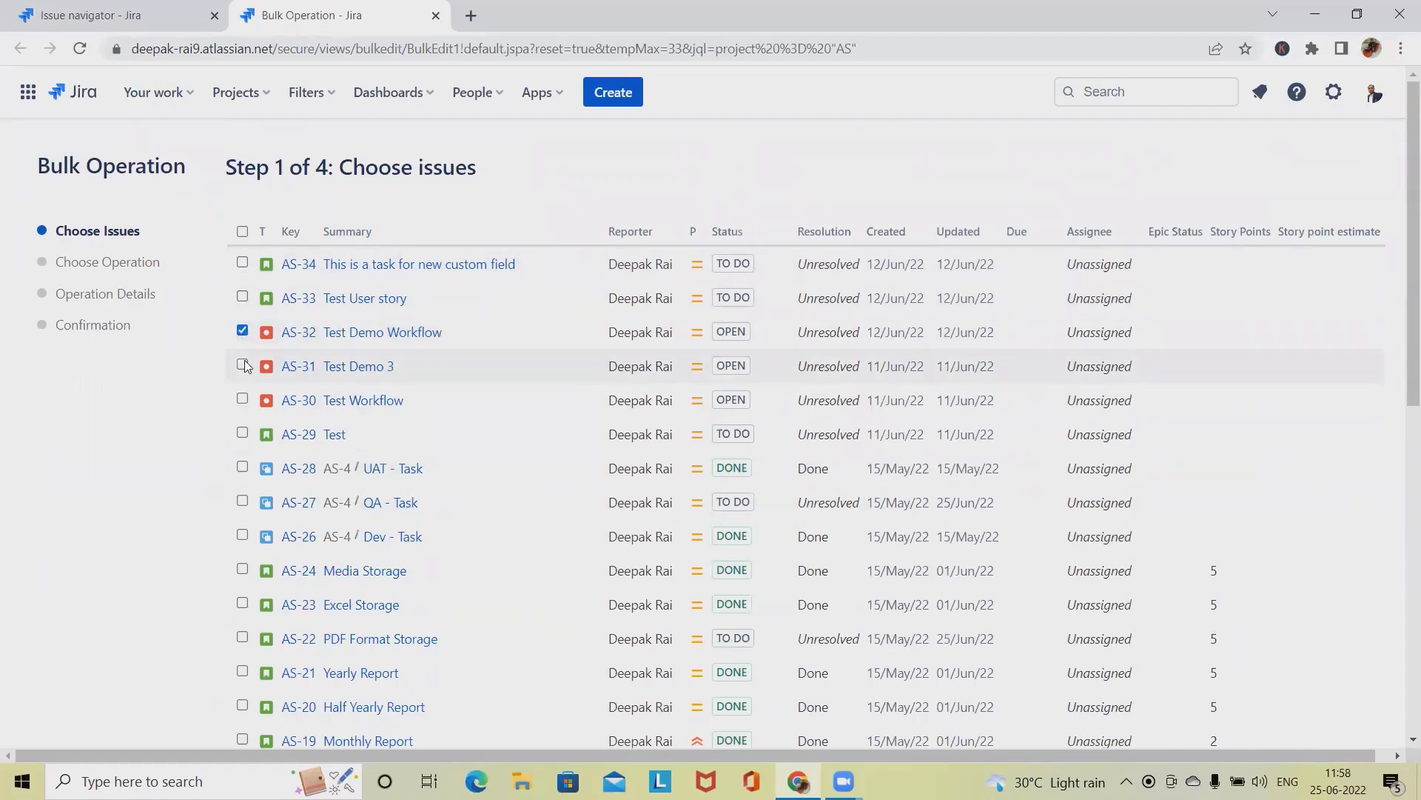
pyautogui.click(242, 400)
pyautogui.click(242, 466)
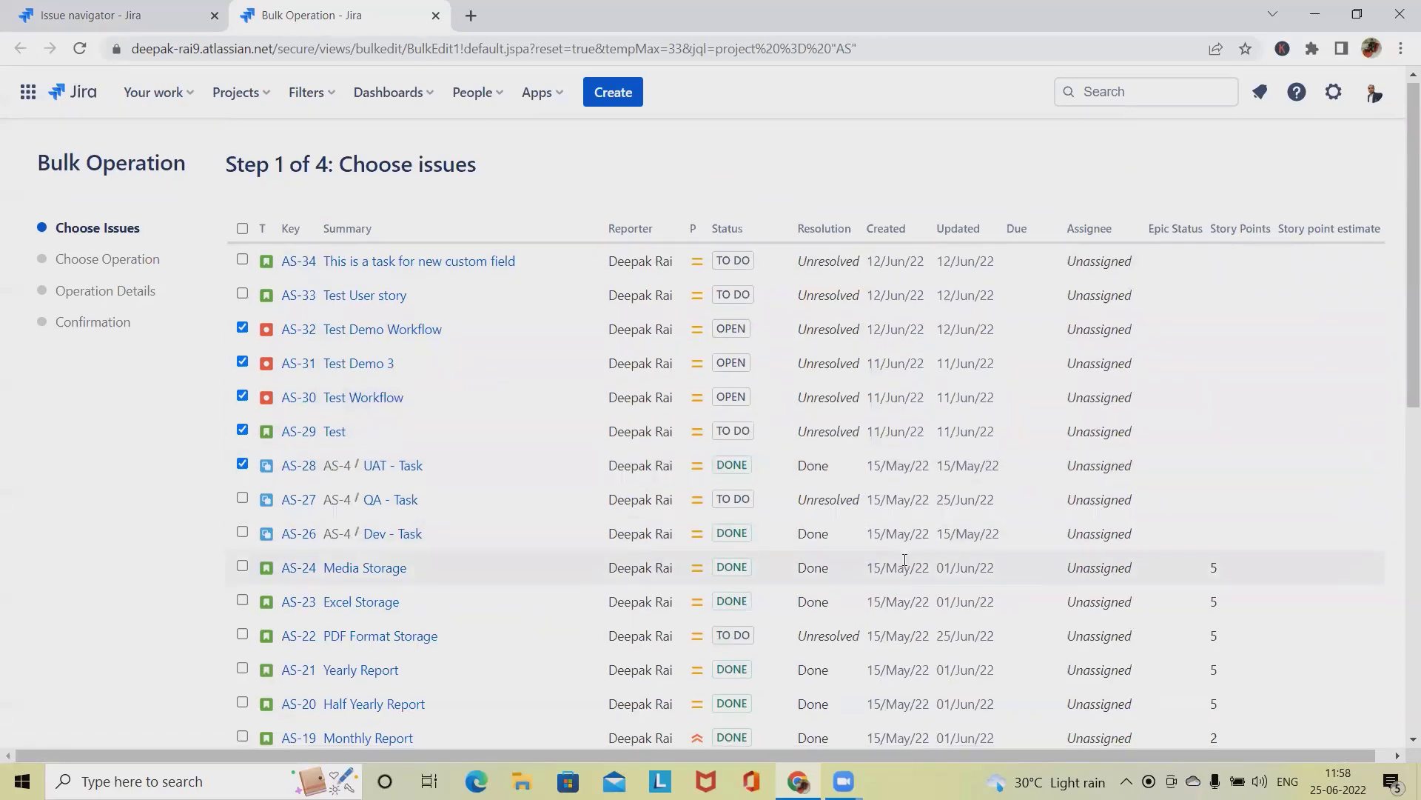
pyautogui.scroll(-9, 370, 666)
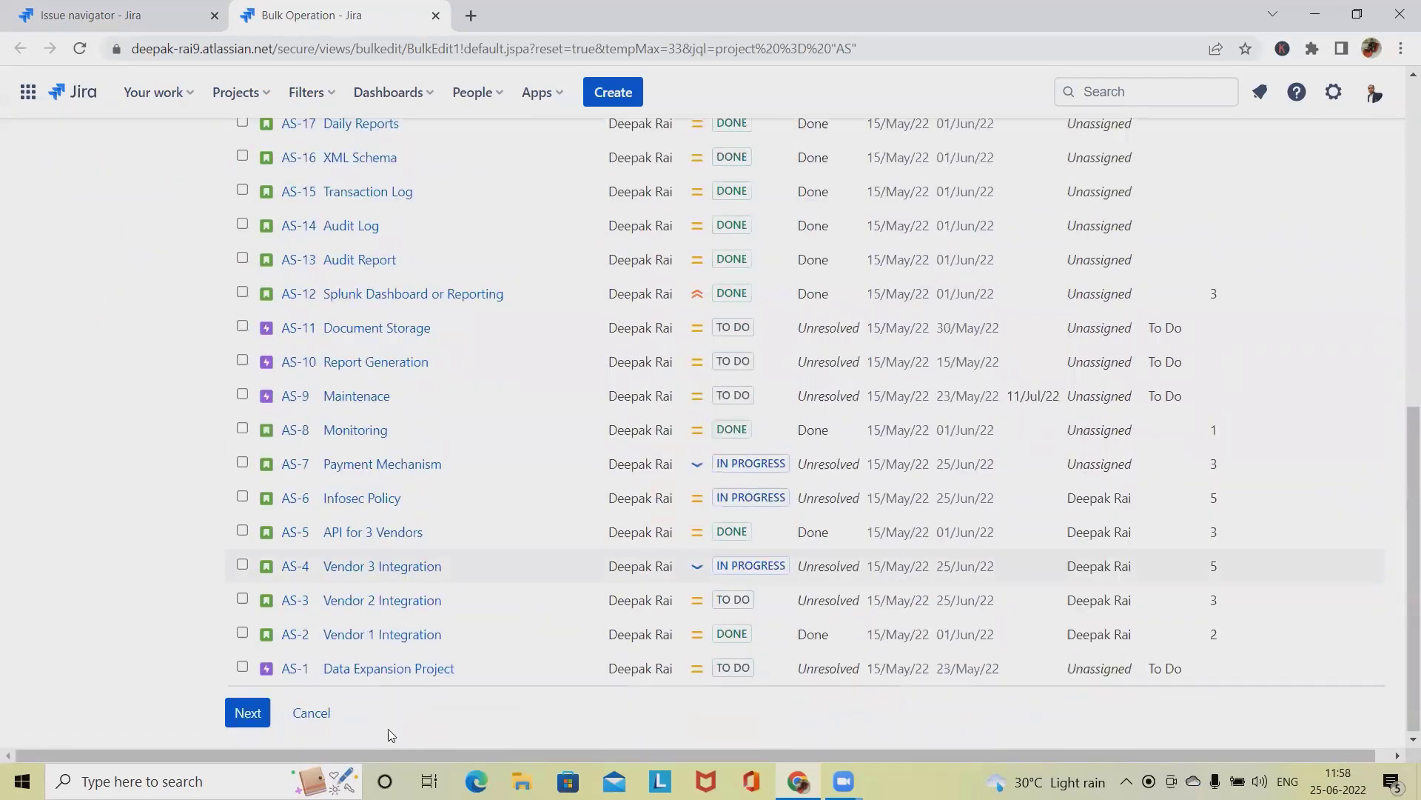
pyautogui.click(240, 709)
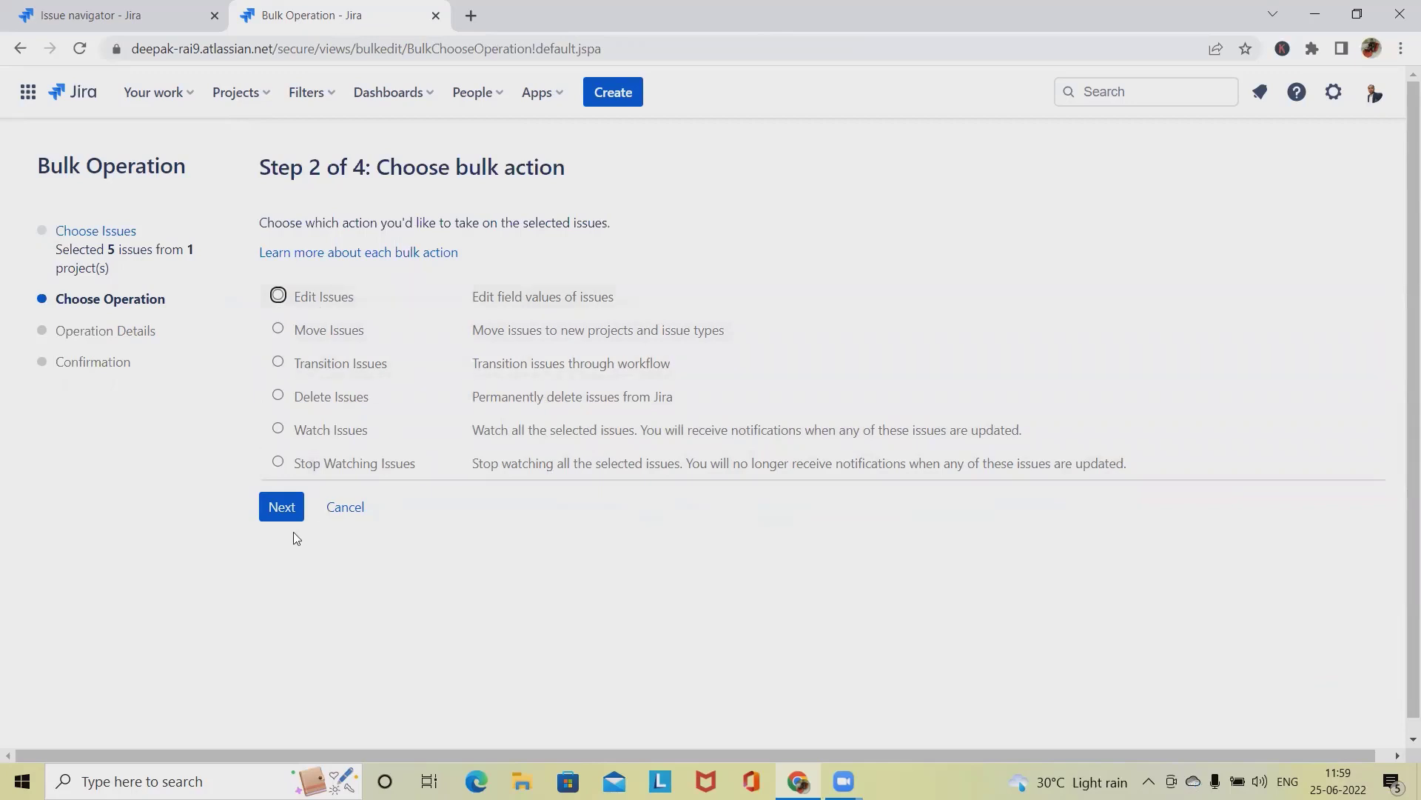
# - Choose the Edit Issues operation for the five selected issues
pyautogui.click(281, 507)
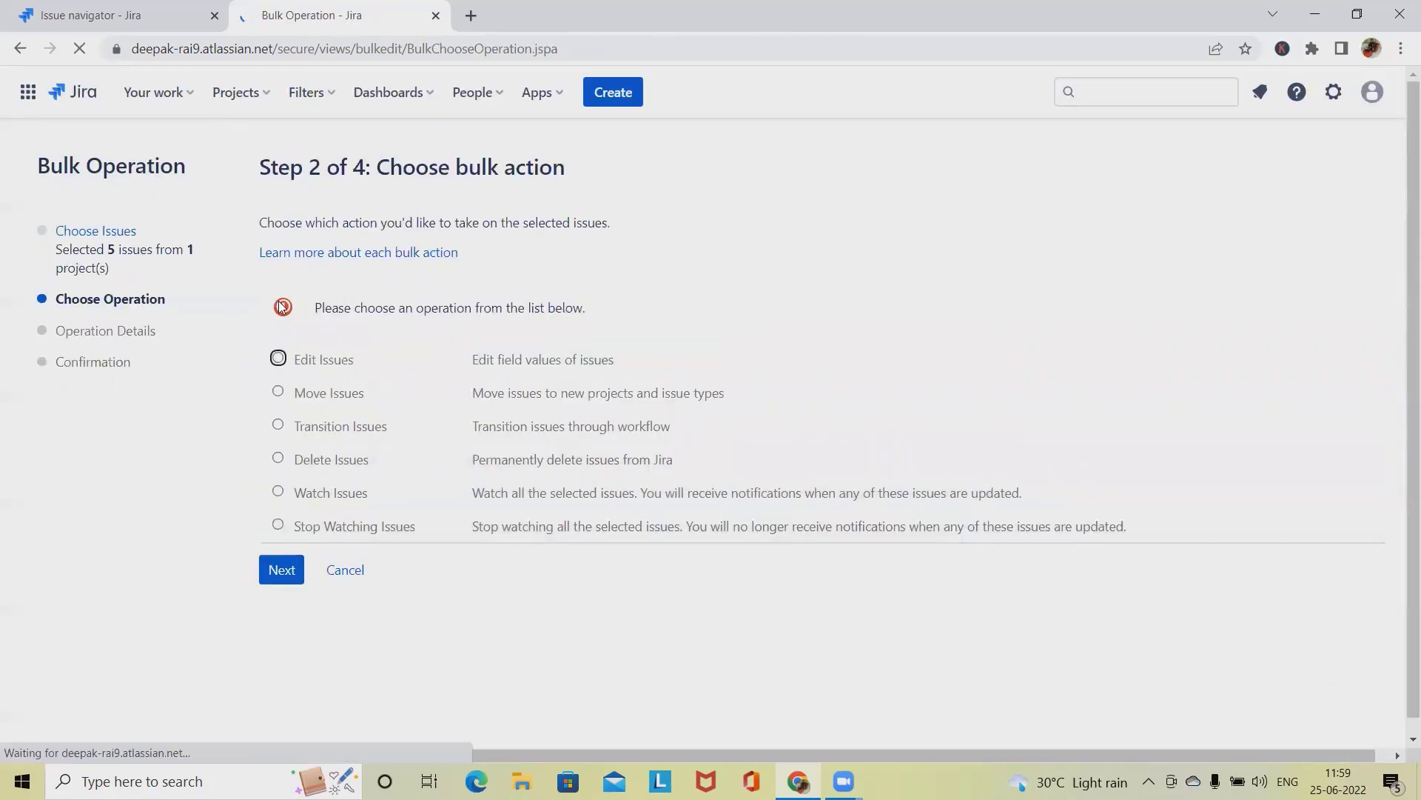
pyautogui.click(279, 359)
pyautogui.click(282, 572)
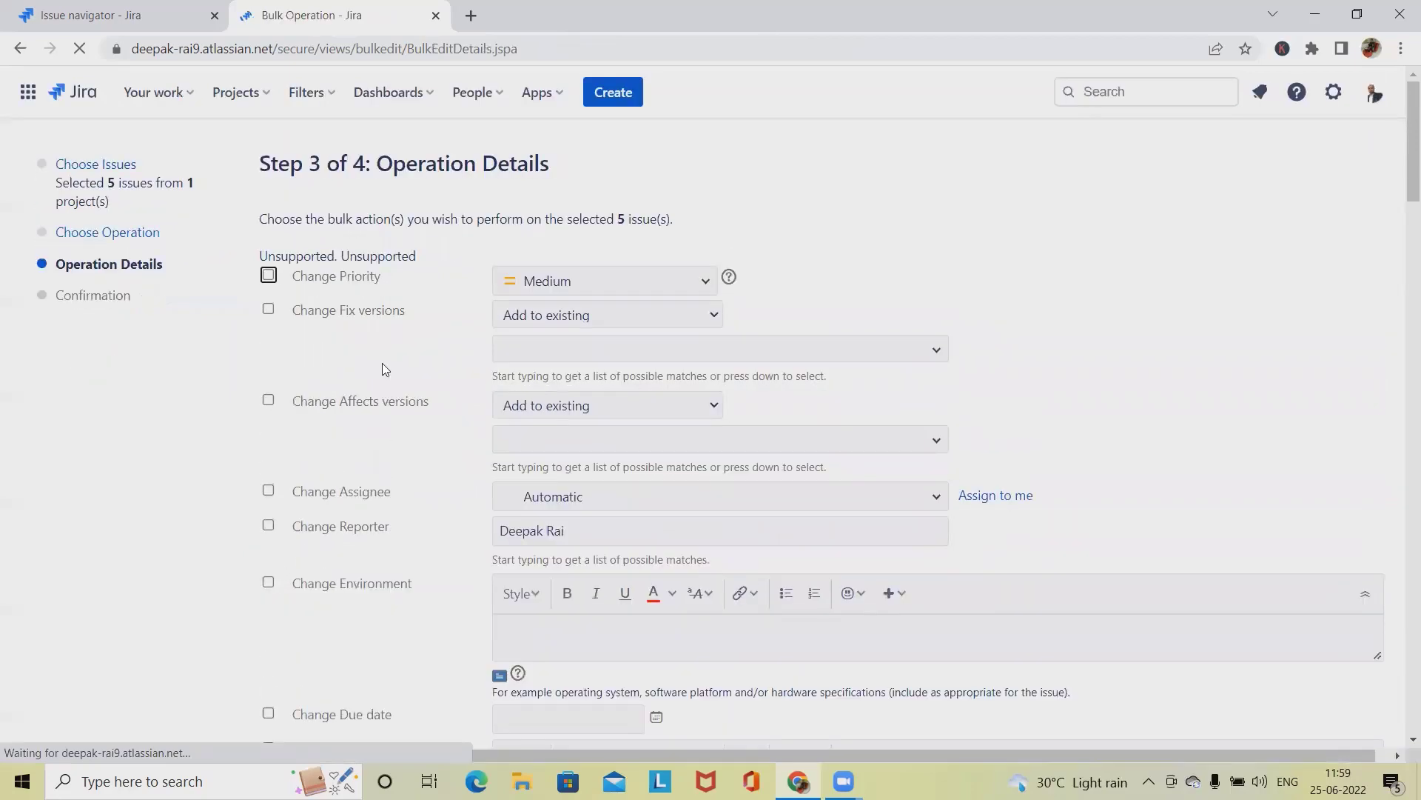
# - Set Change Assignee to the suggested user, the issues' reporter, for all five issues
pyautogui.scroll(-5, 392, 392)
pyautogui.scroll(-10, 389, 474)
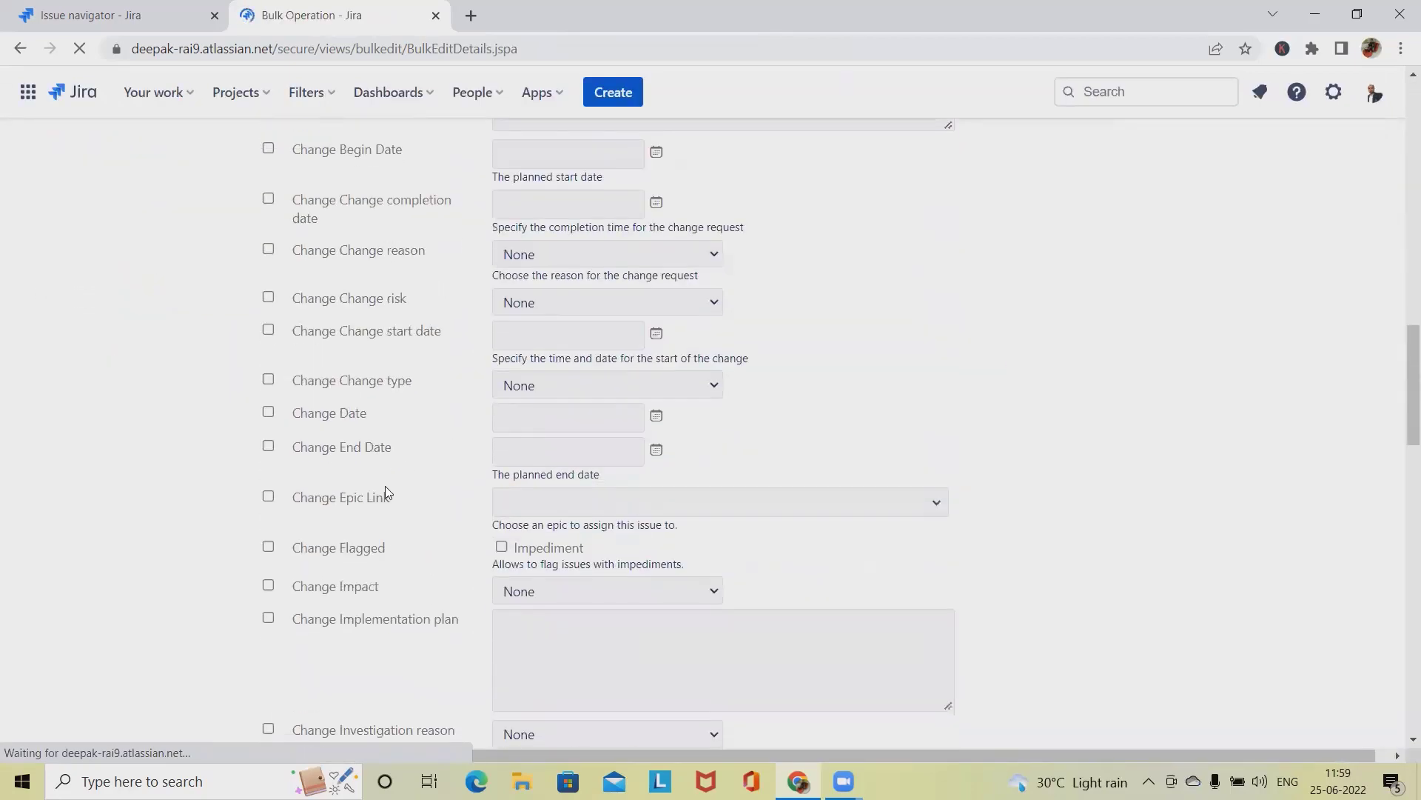
pyautogui.scroll(9, 392, 541)
pyautogui.scroll(6, 393, 545)
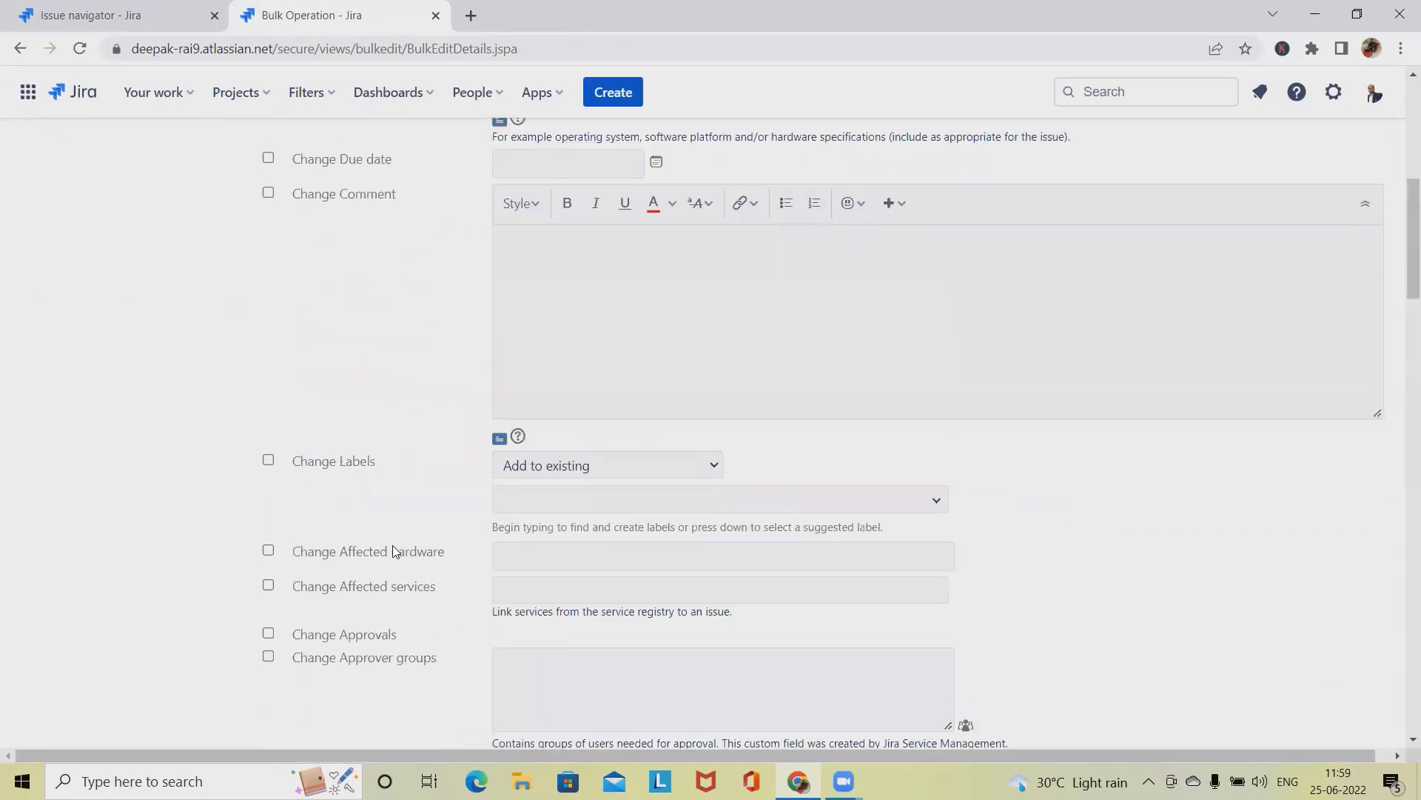
pyautogui.scroll(-10, 392, 545)
pyautogui.scroll(-10, 393, 543)
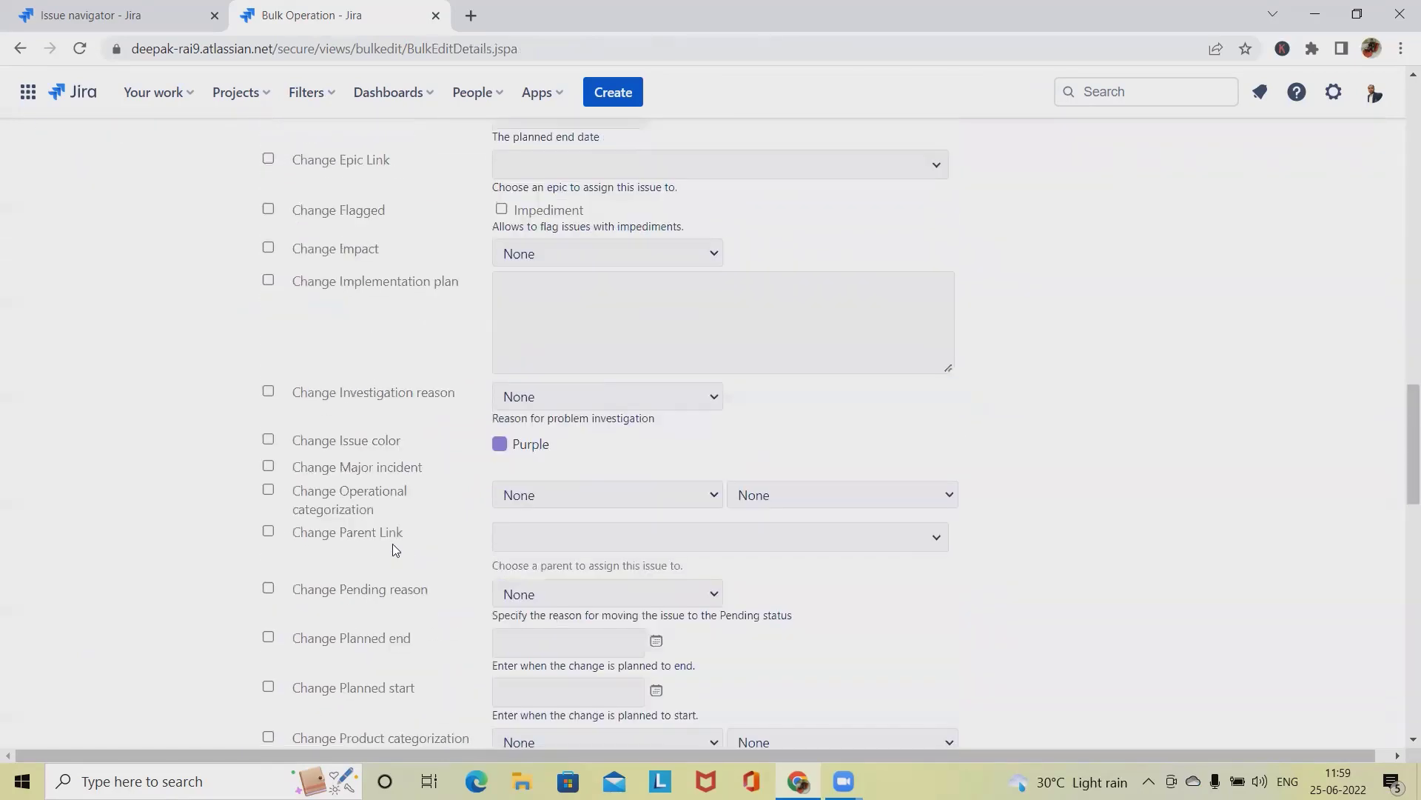
pyautogui.scroll(1, 396, 541)
pyautogui.scroll(10, 395, 541)
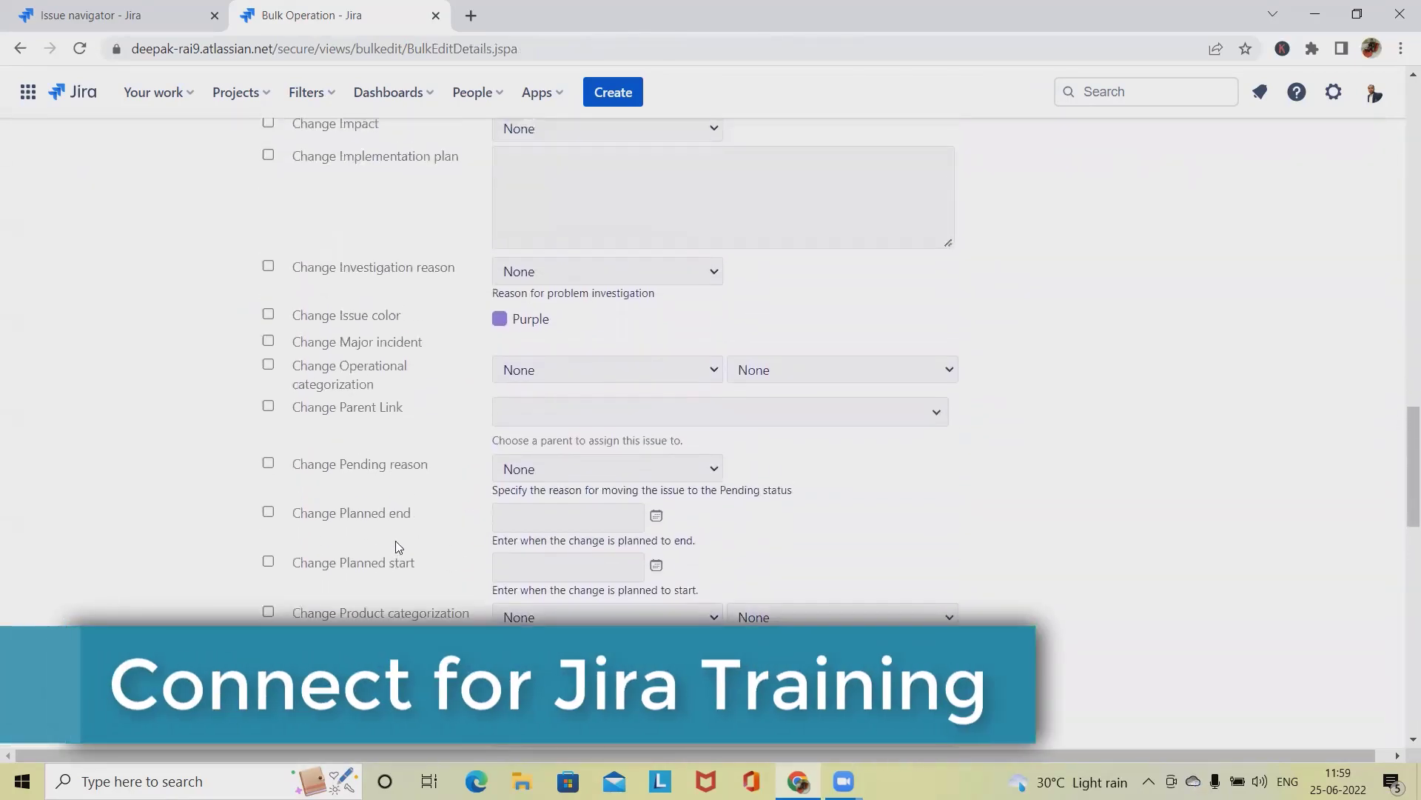
pyautogui.scroll(10, 395, 540)
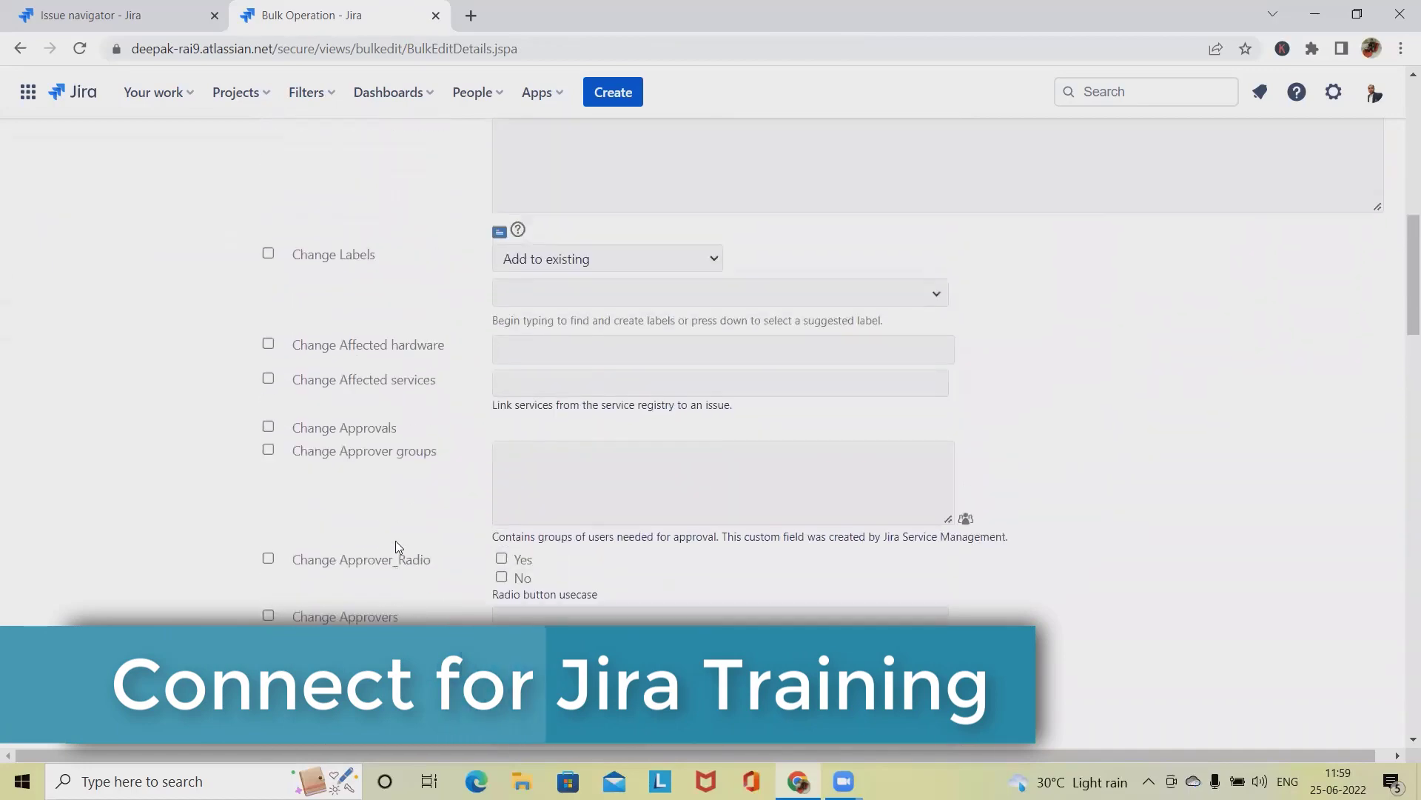
pyautogui.scroll(4, 398, 536)
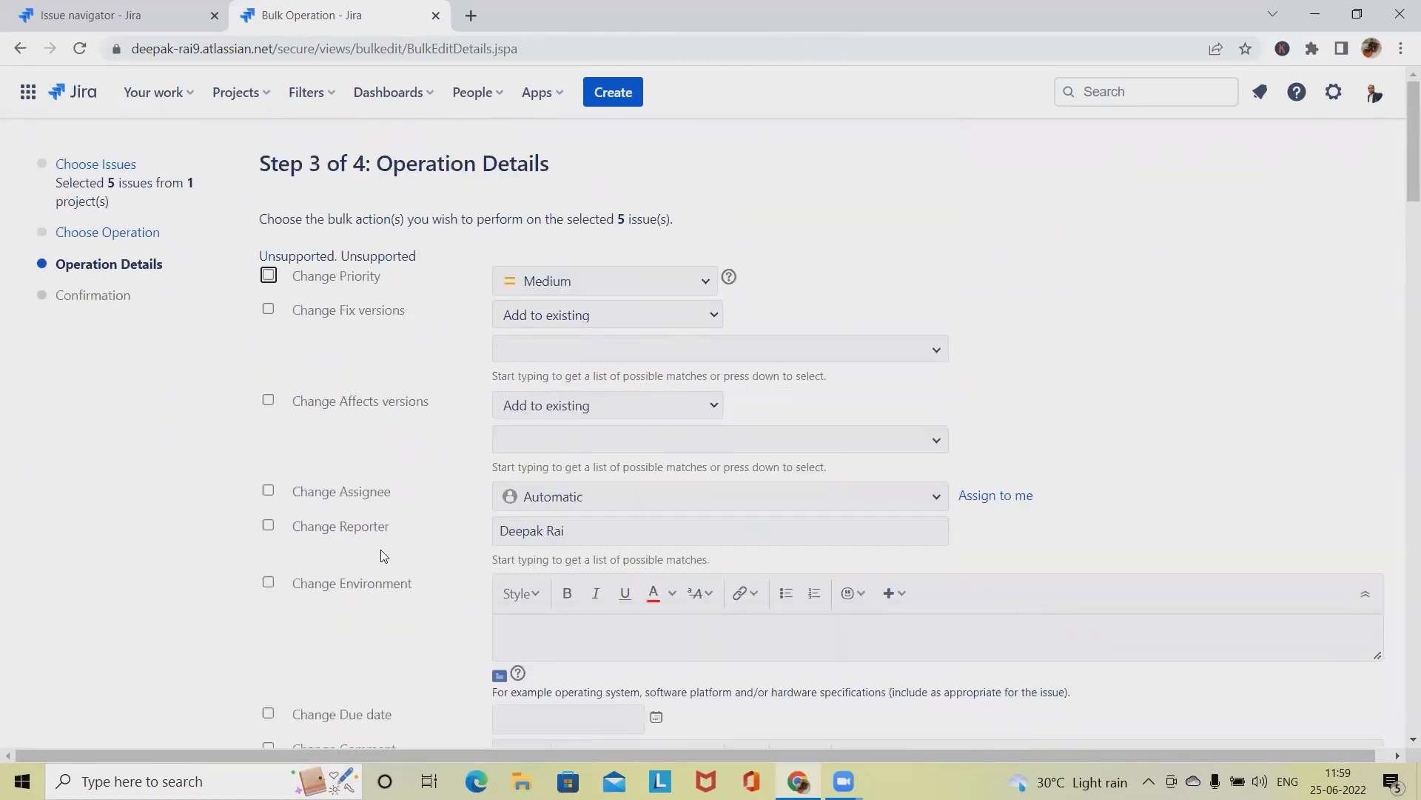
pyautogui.click(667, 498)
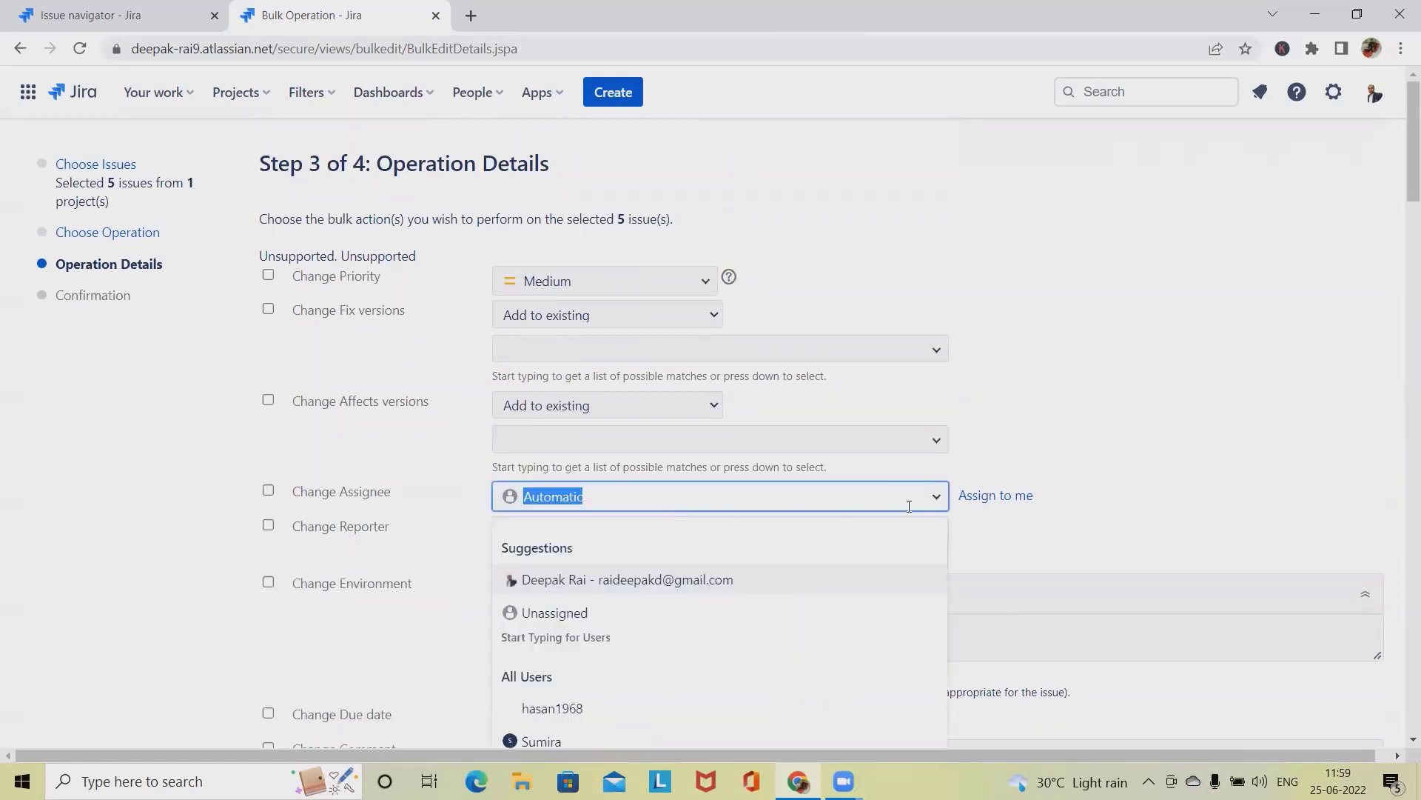
pyautogui.click(580, 579)
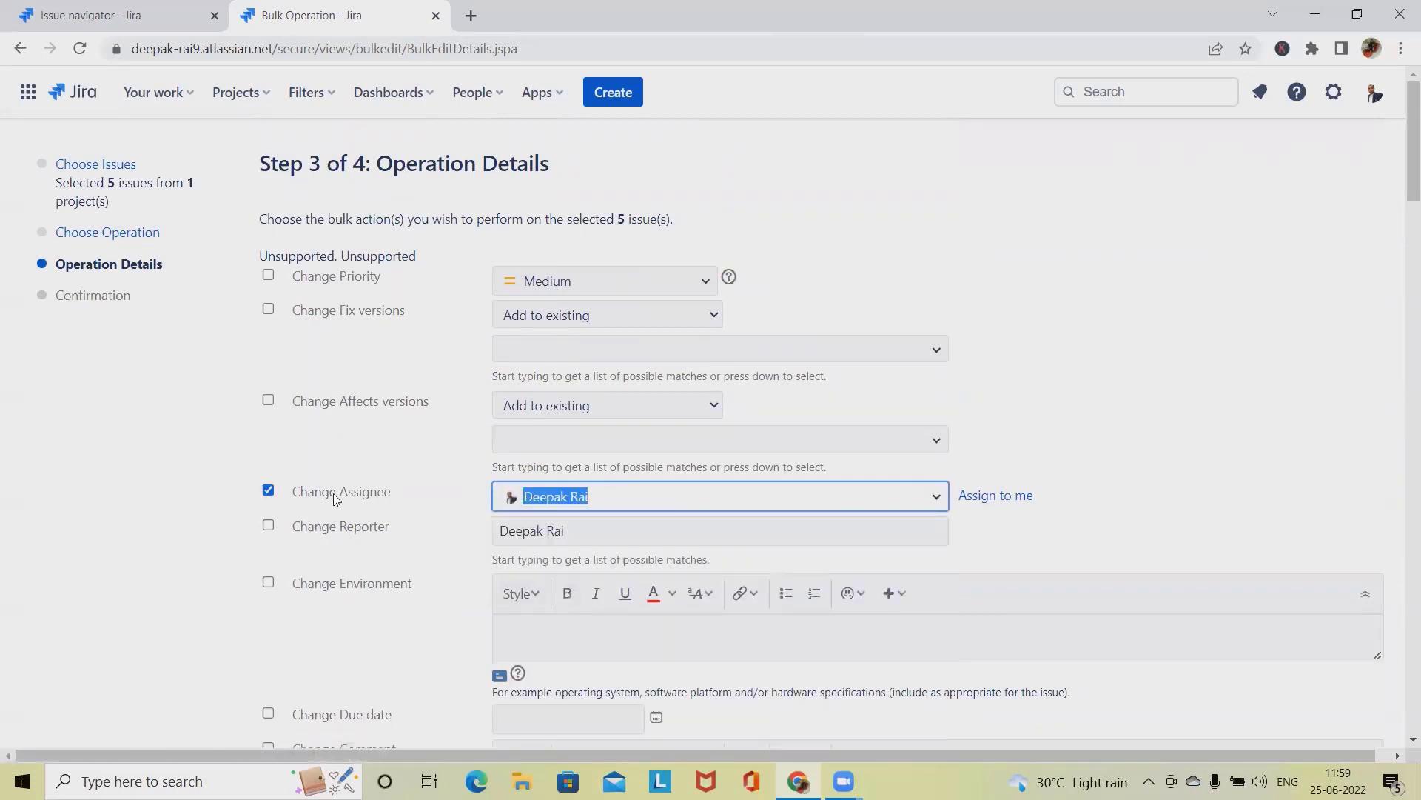
pyautogui.scroll(-15, 323, 484)
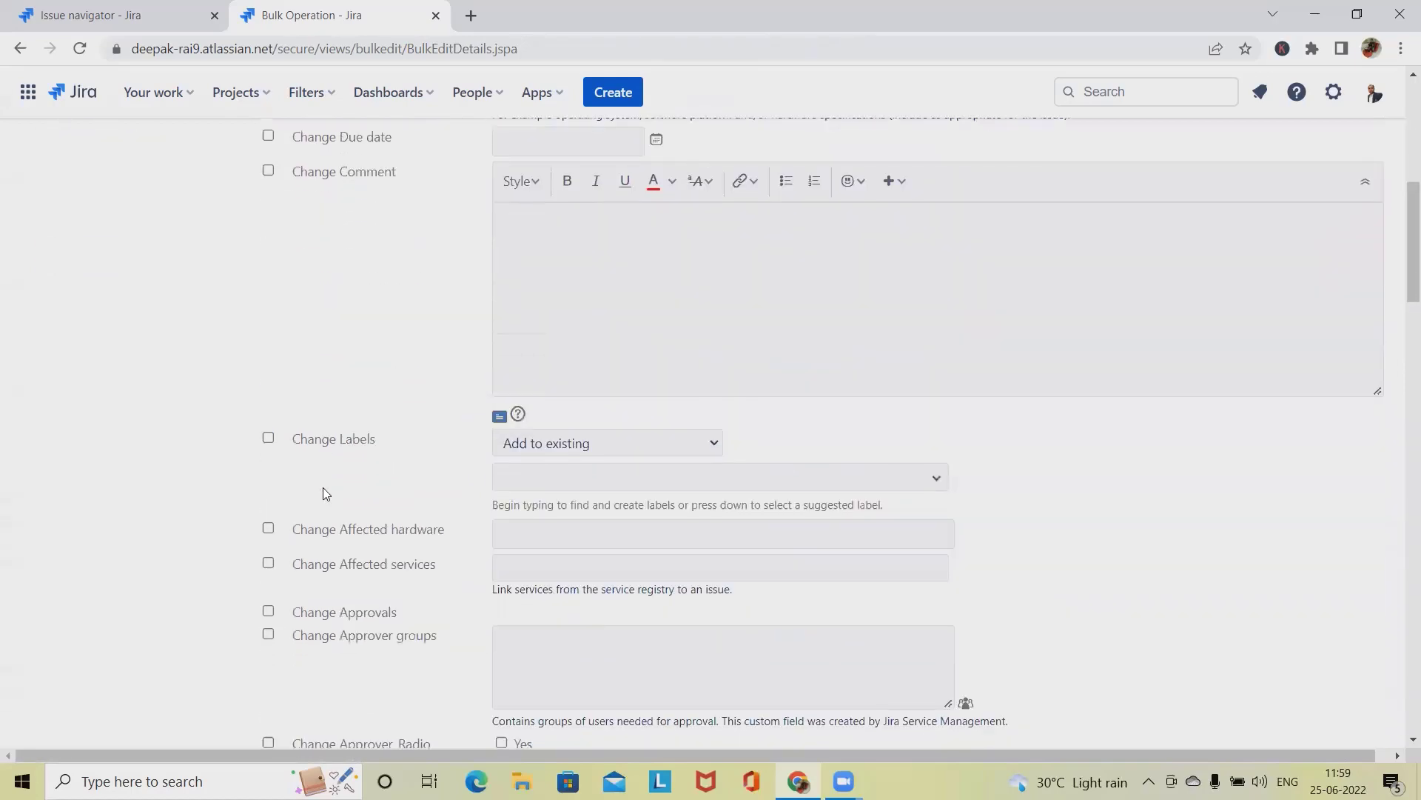
pyautogui.scroll(-7, 323, 487)
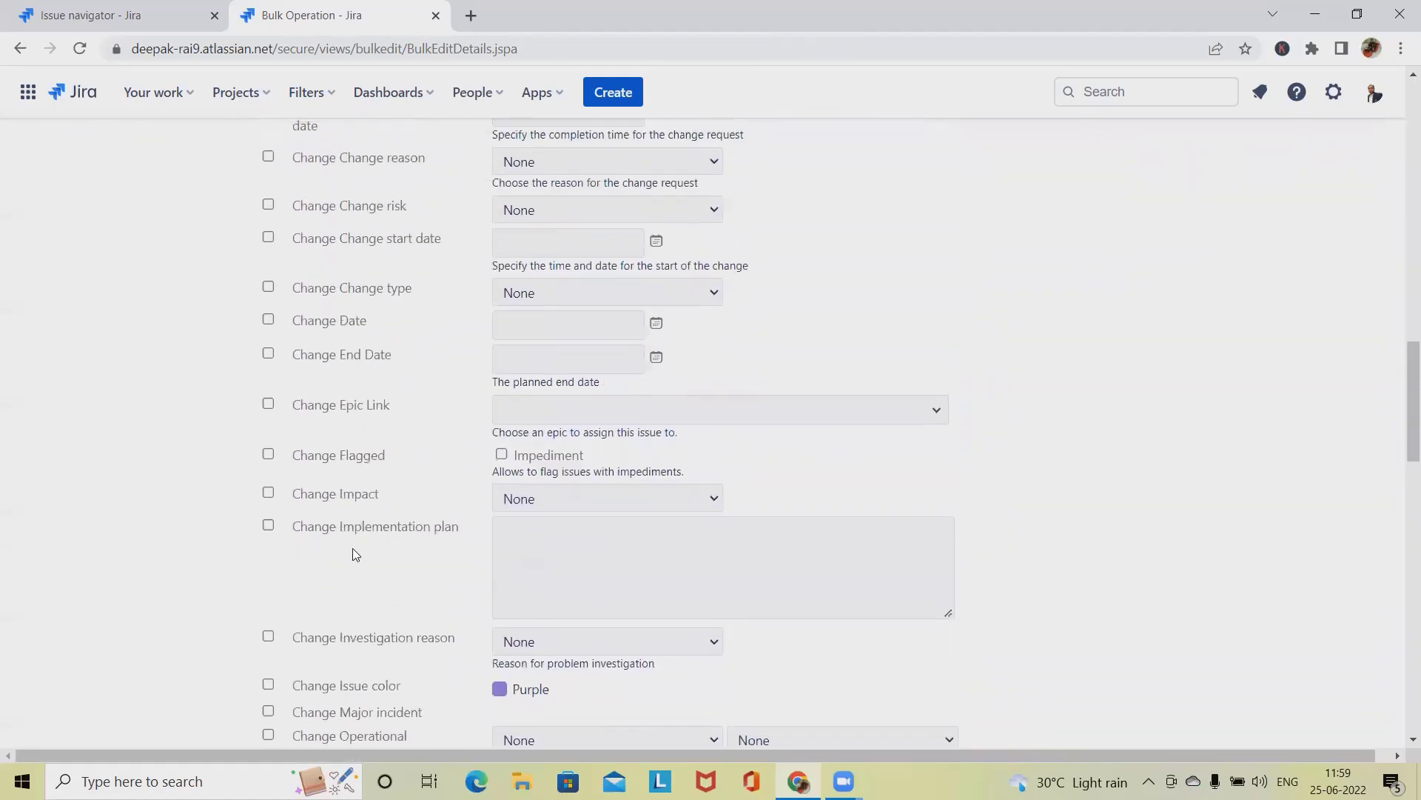
pyautogui.scroll(-4, 353, 548)
pyautogui.scroll(-7, 354, 550)
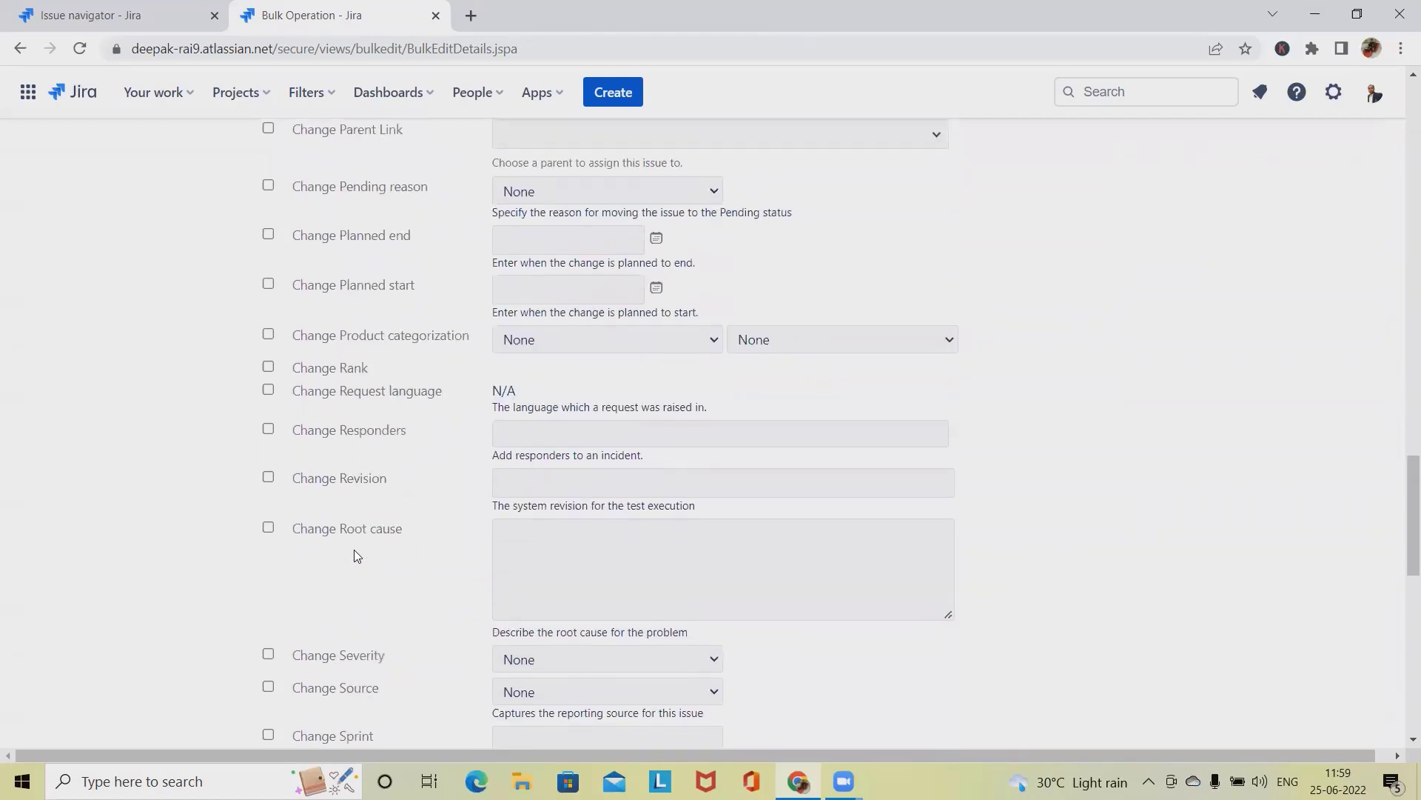
pyautogui.scroll(-1, 354, 549)
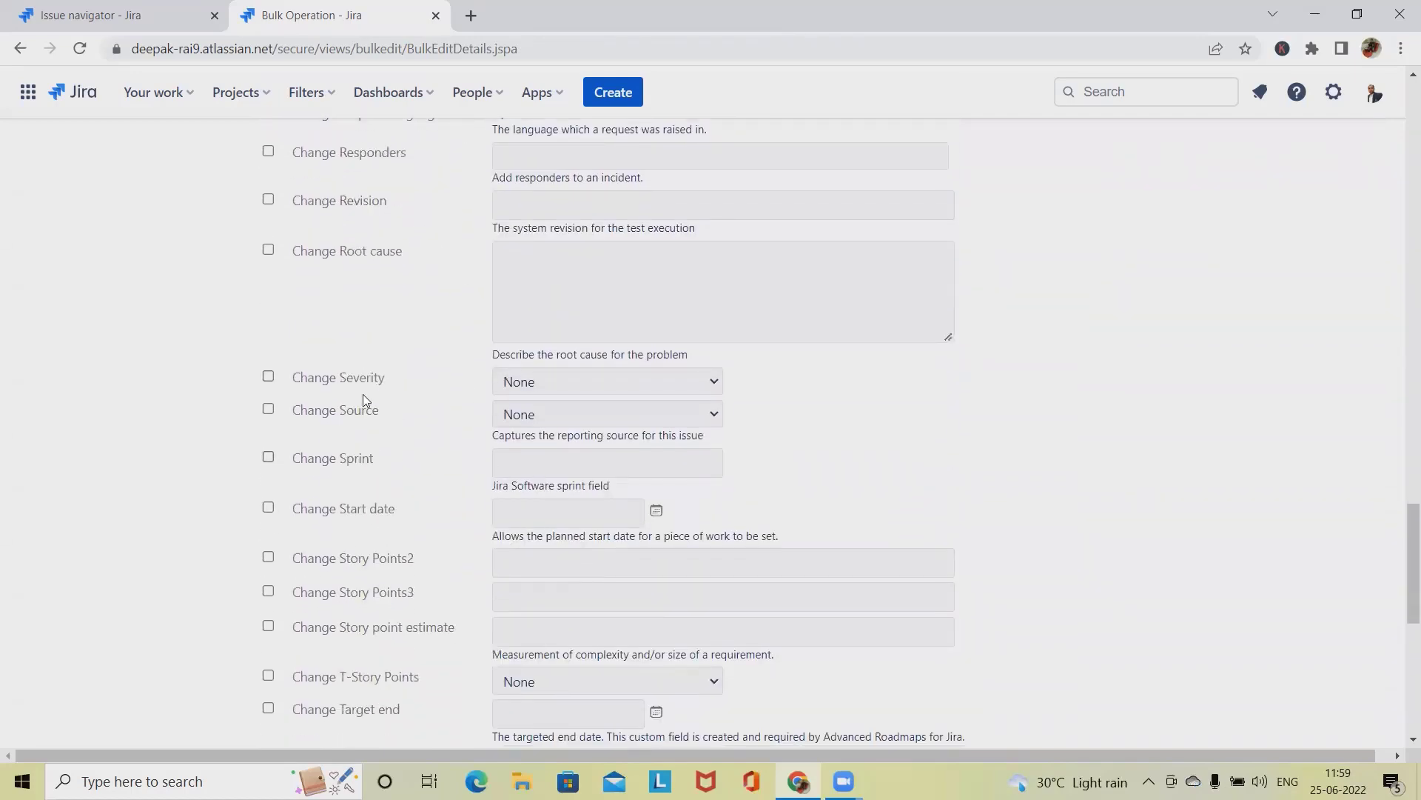
pyautogui.scroll(4, 367, 388)
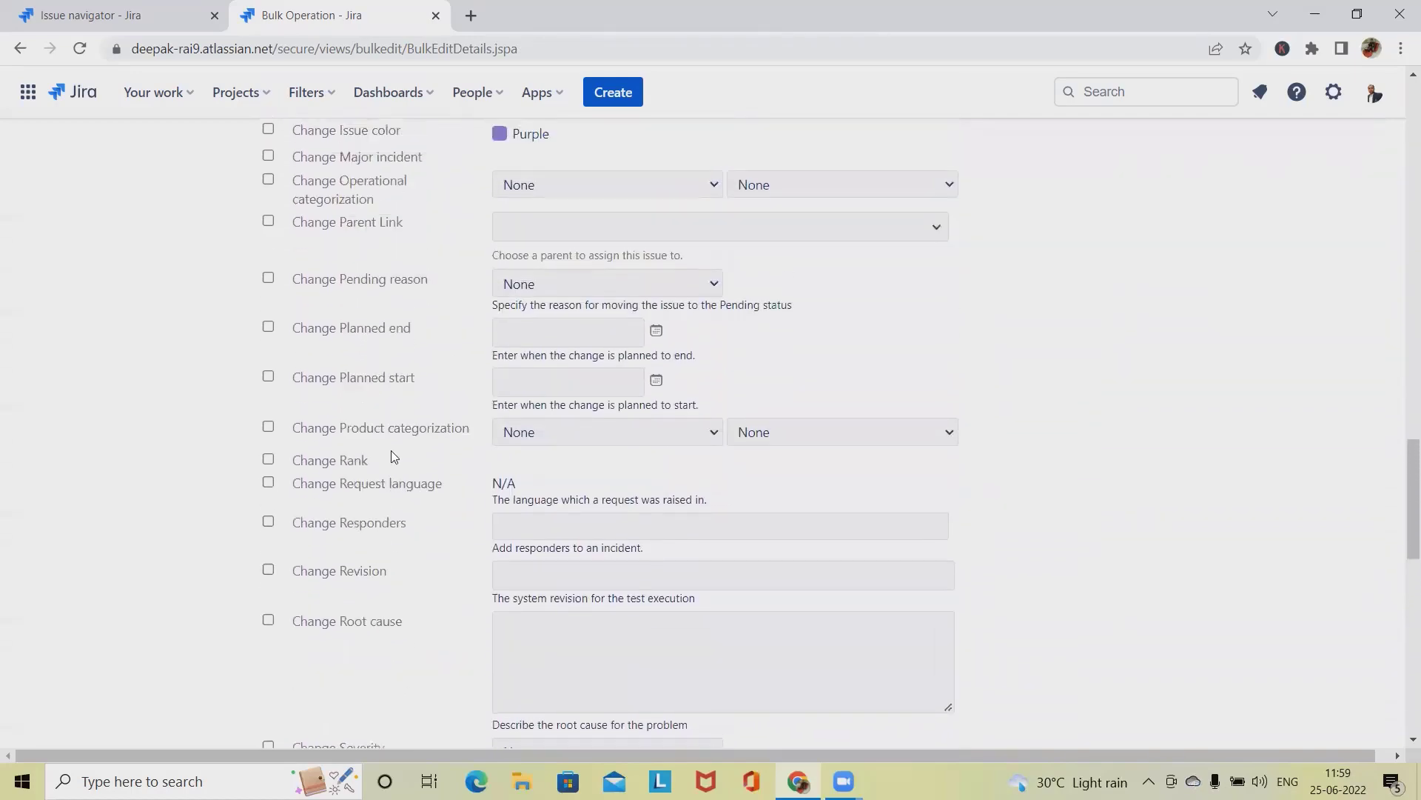
pyautogui.scroll(9, 392, 456)
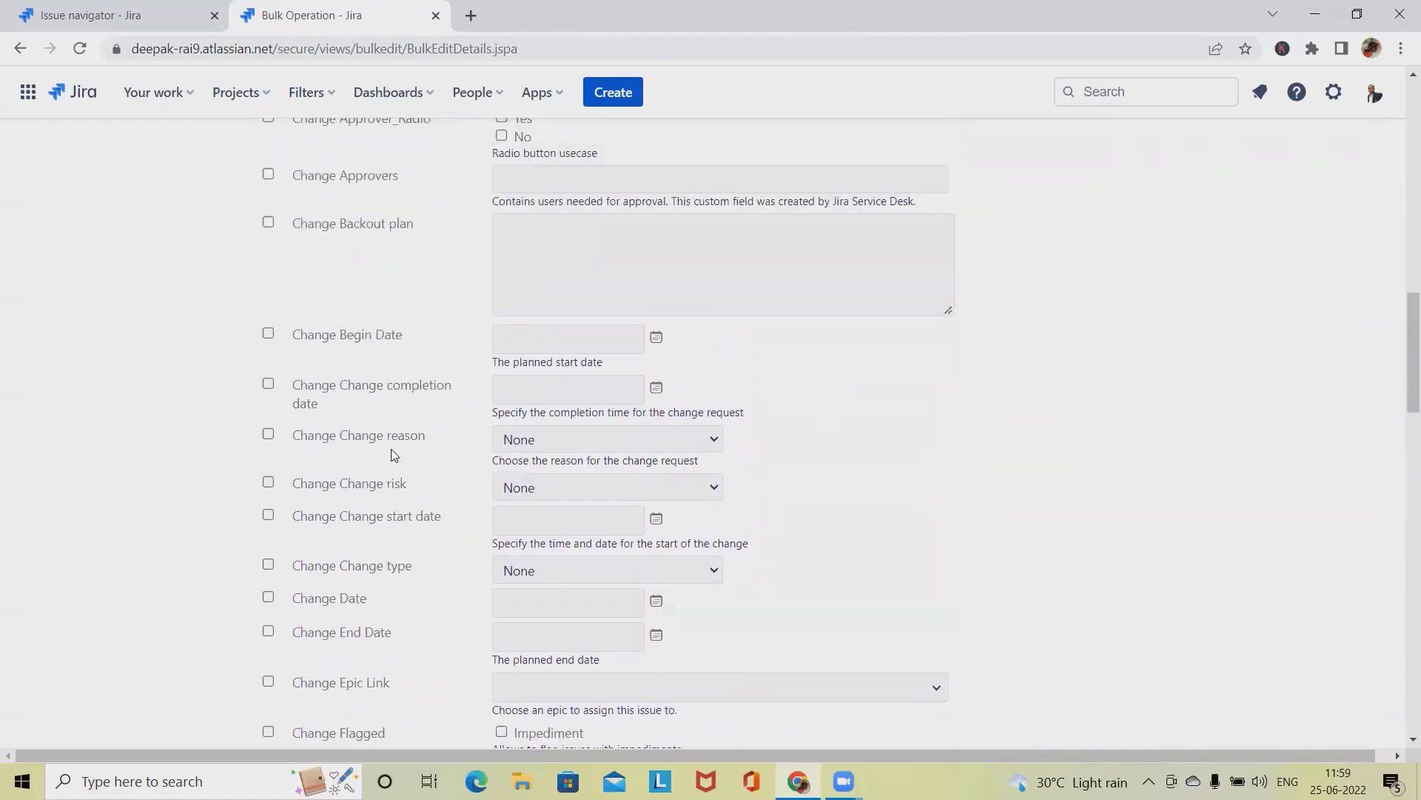
pyautogui.scroll(8, 391, 450)
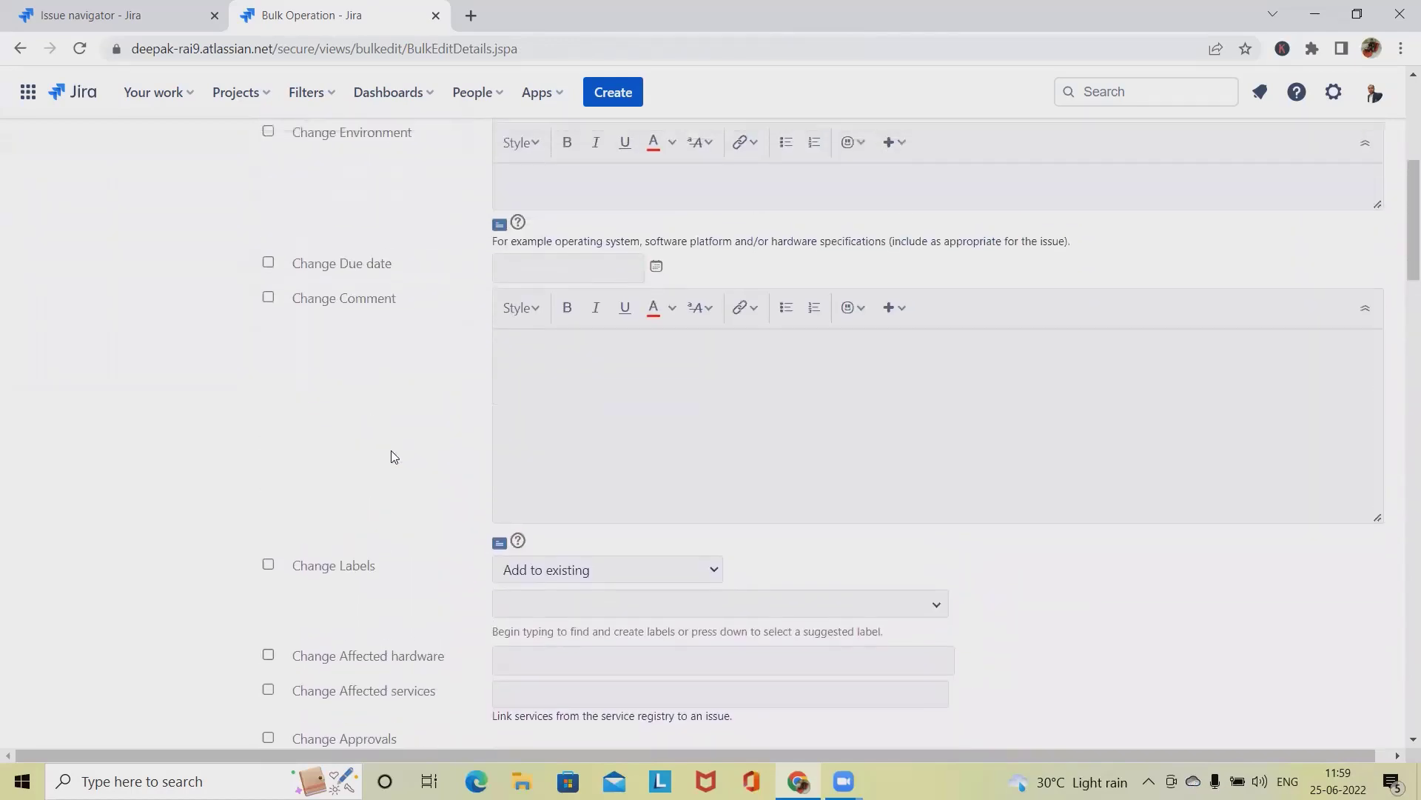
pyautogui.scroll(5, 392, 456)
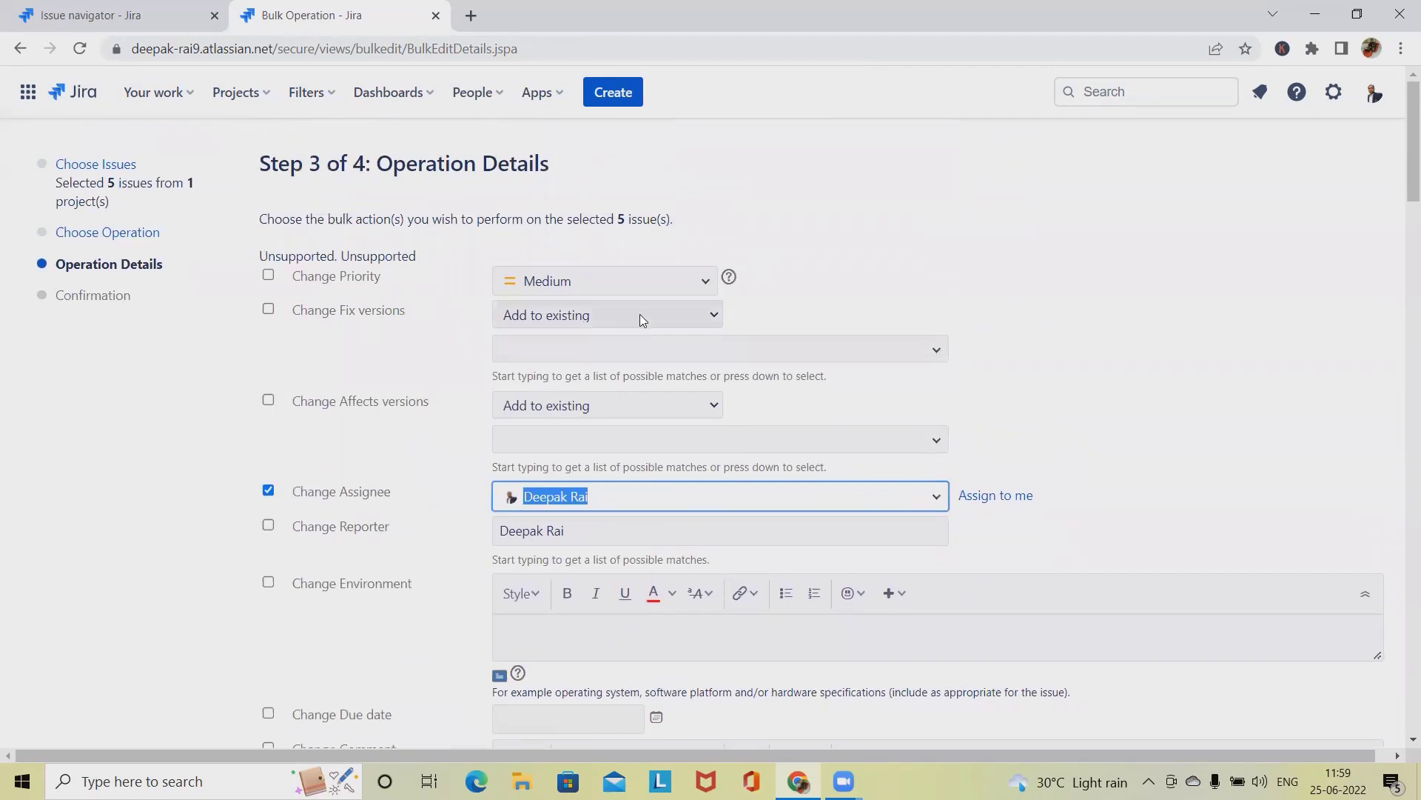
# - Set Change Priority to High and proceed to the confirmation step
pyautogui.click(689, 281)
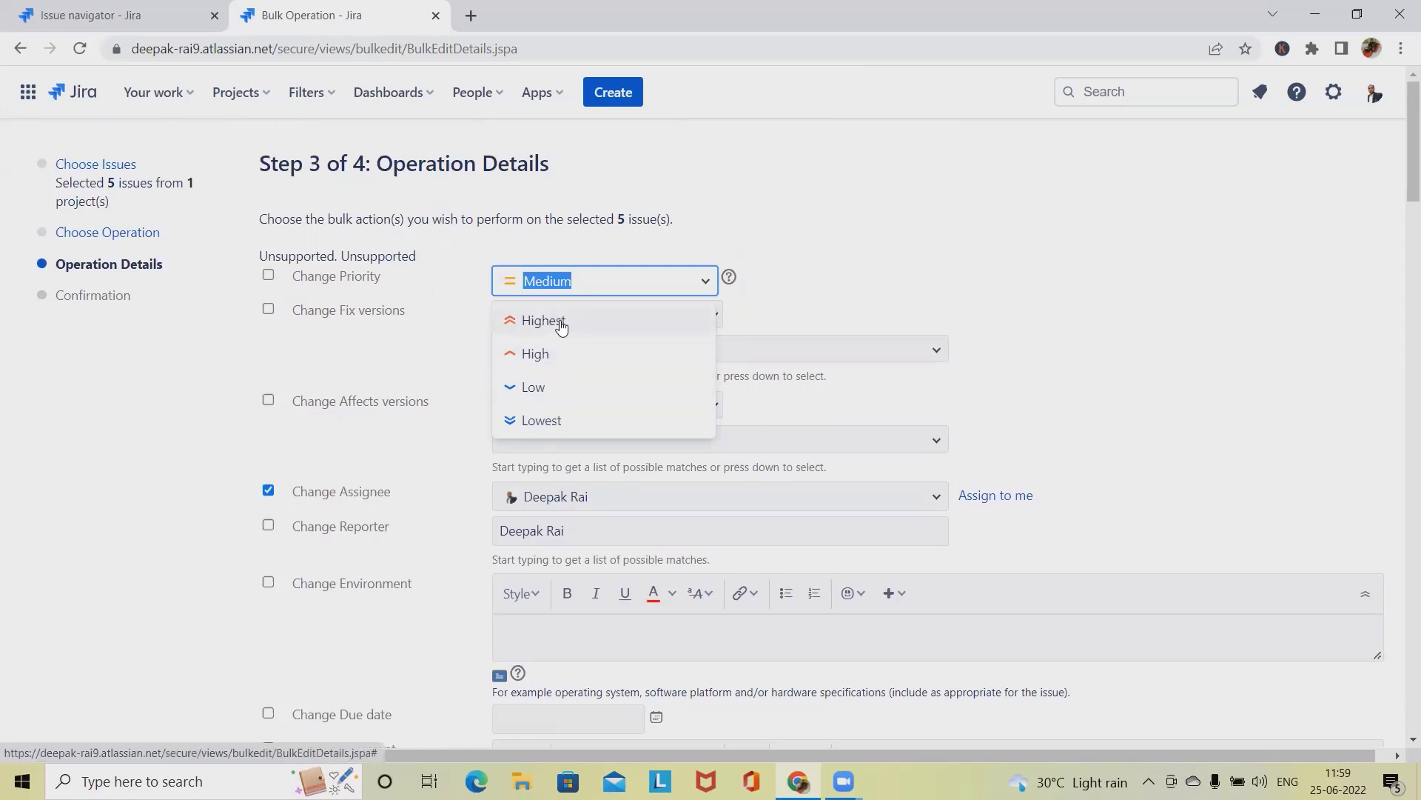
pyautogui.click(535, 353)
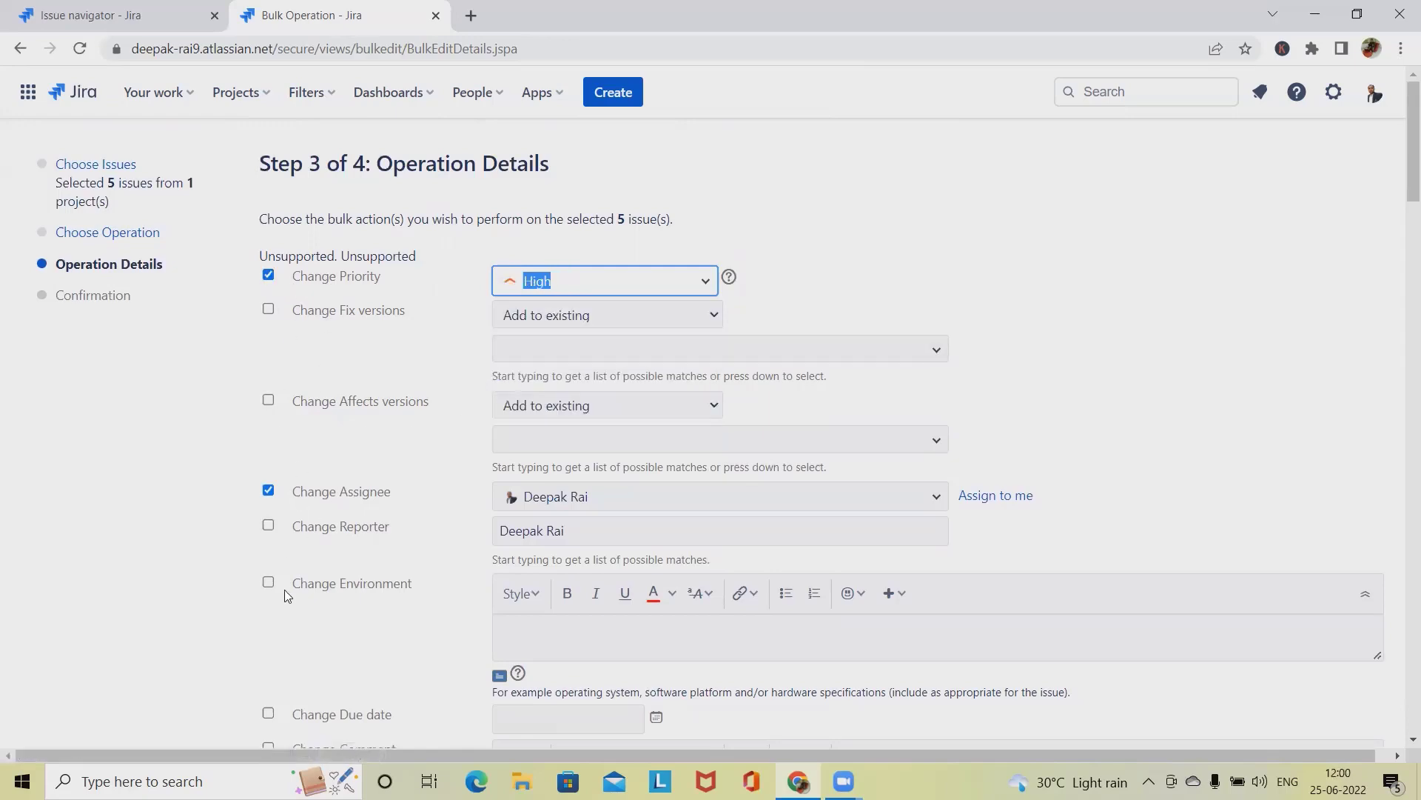
pyautogui.scroll(-10, 289, 585)
pyautogui.scroll(-20, 300, 578)
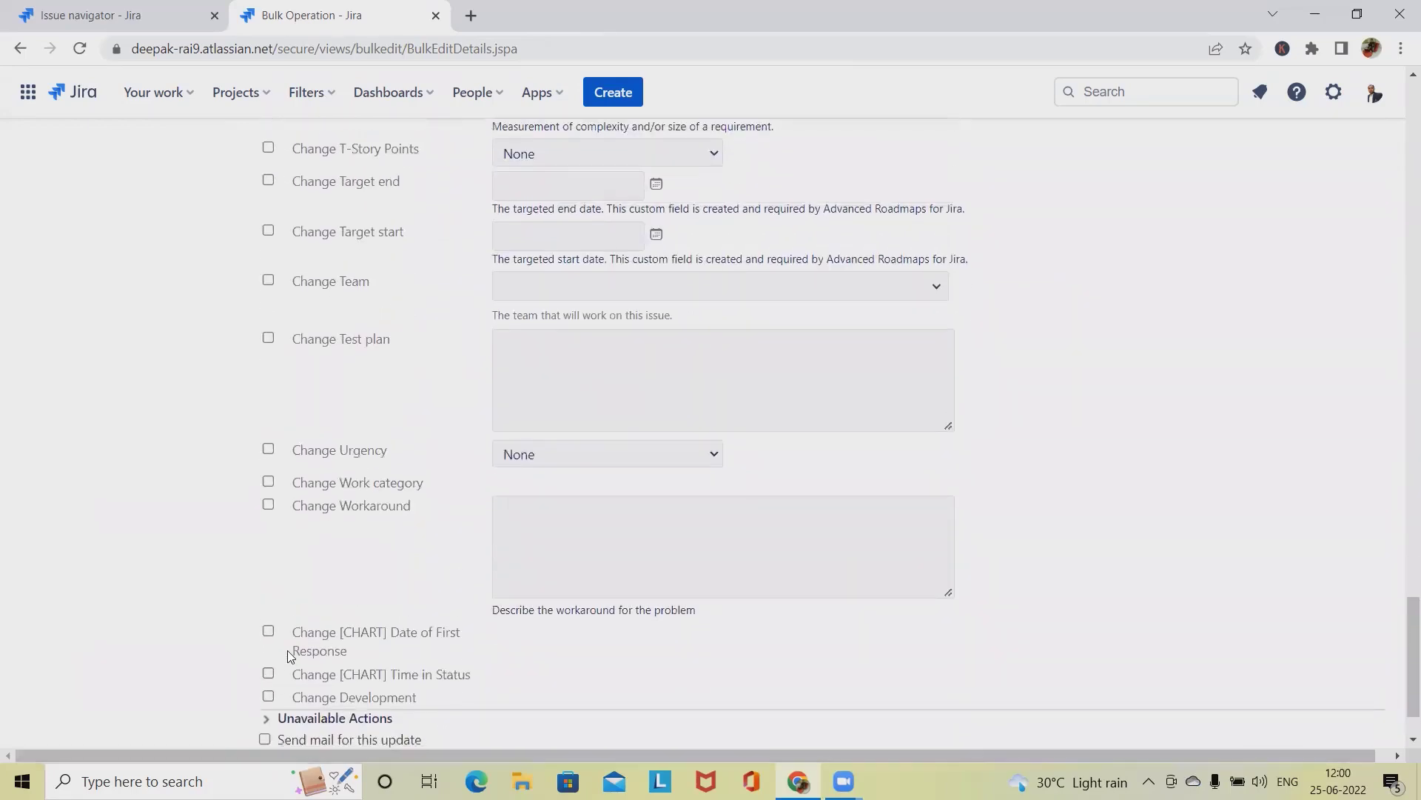
pyautogui.scroll(-2, 288, 650)
pyautogui.click(280, 711)
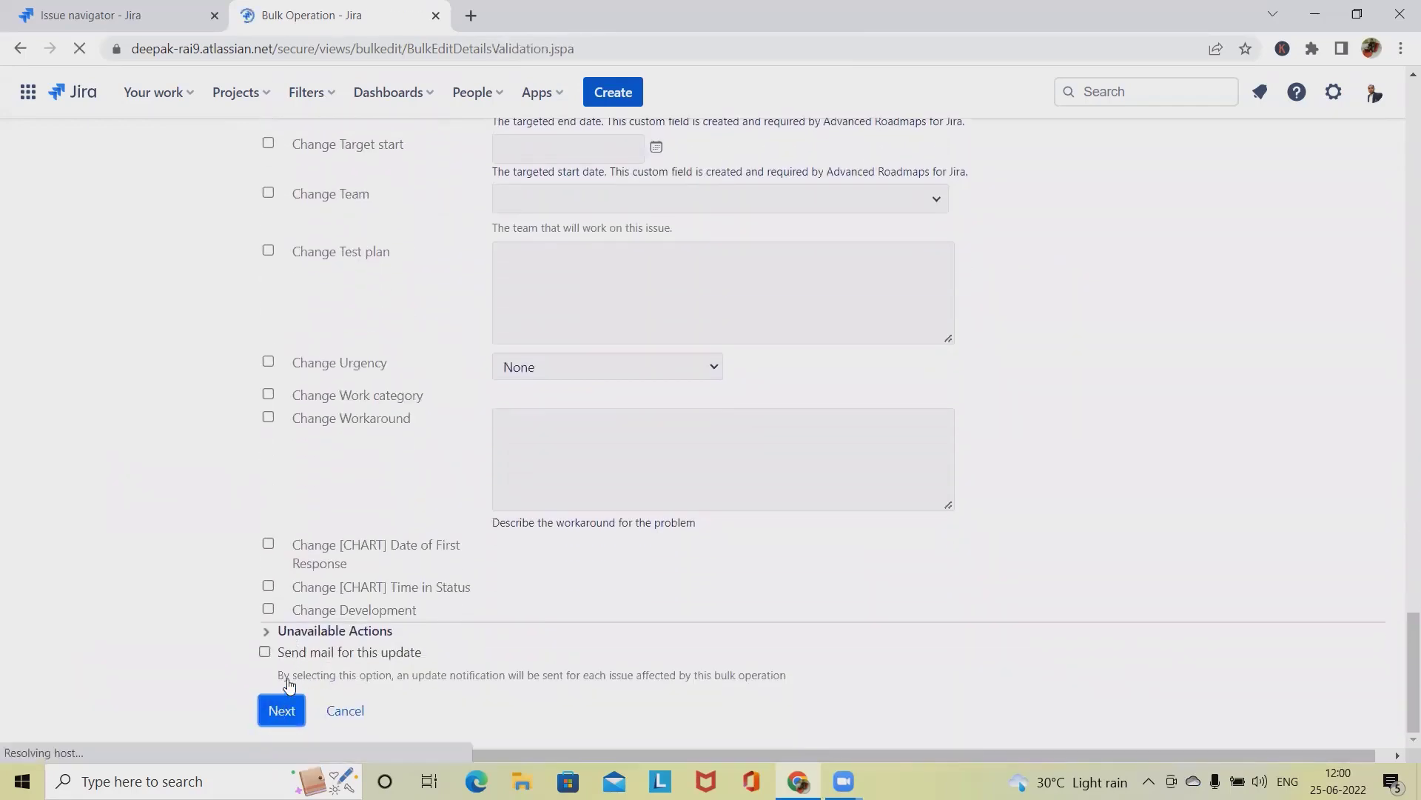
# - Confirm the priority and assignee edit so the 5-issue bulk operation runs
pyautogui.scroll(-1, 266, 518)
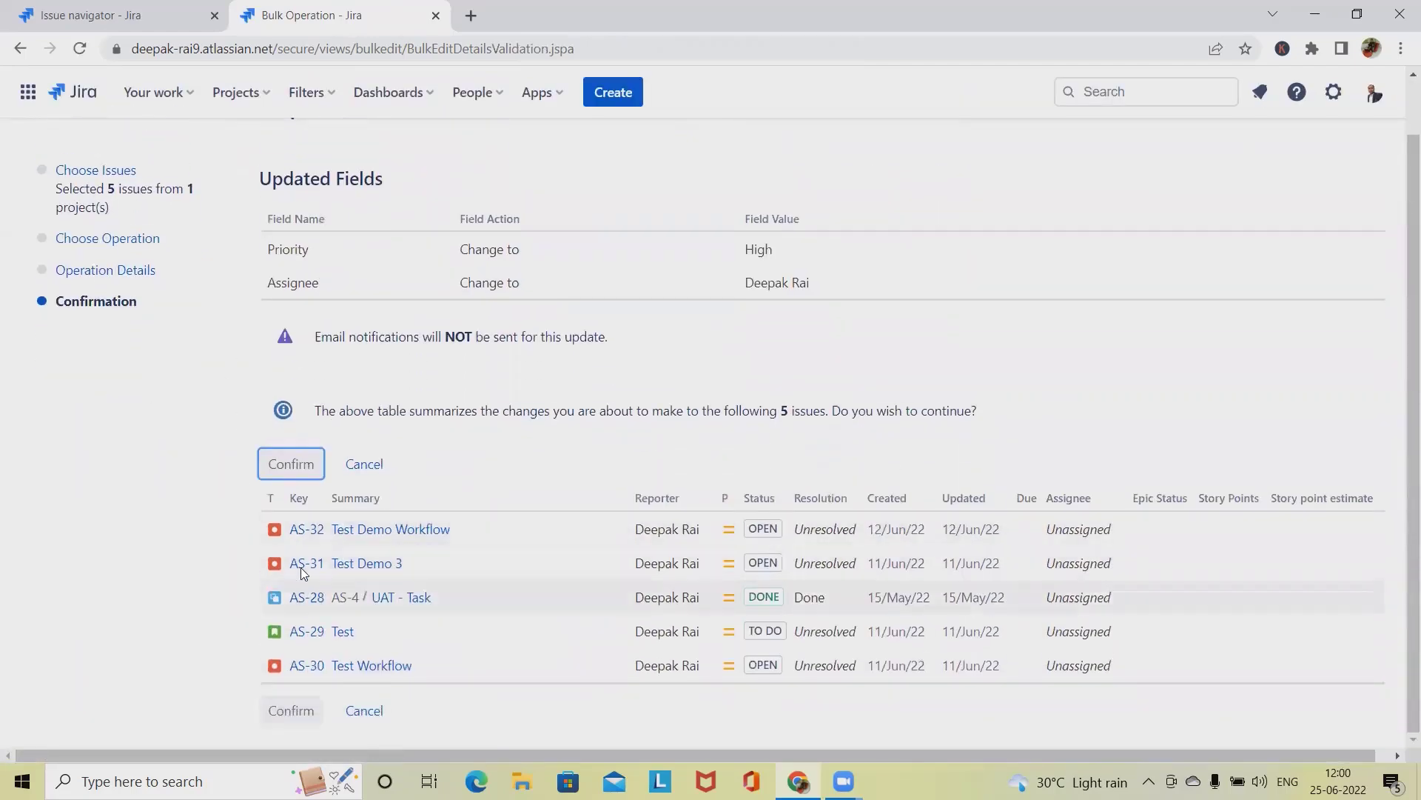
pyautogui.click(291, 711)
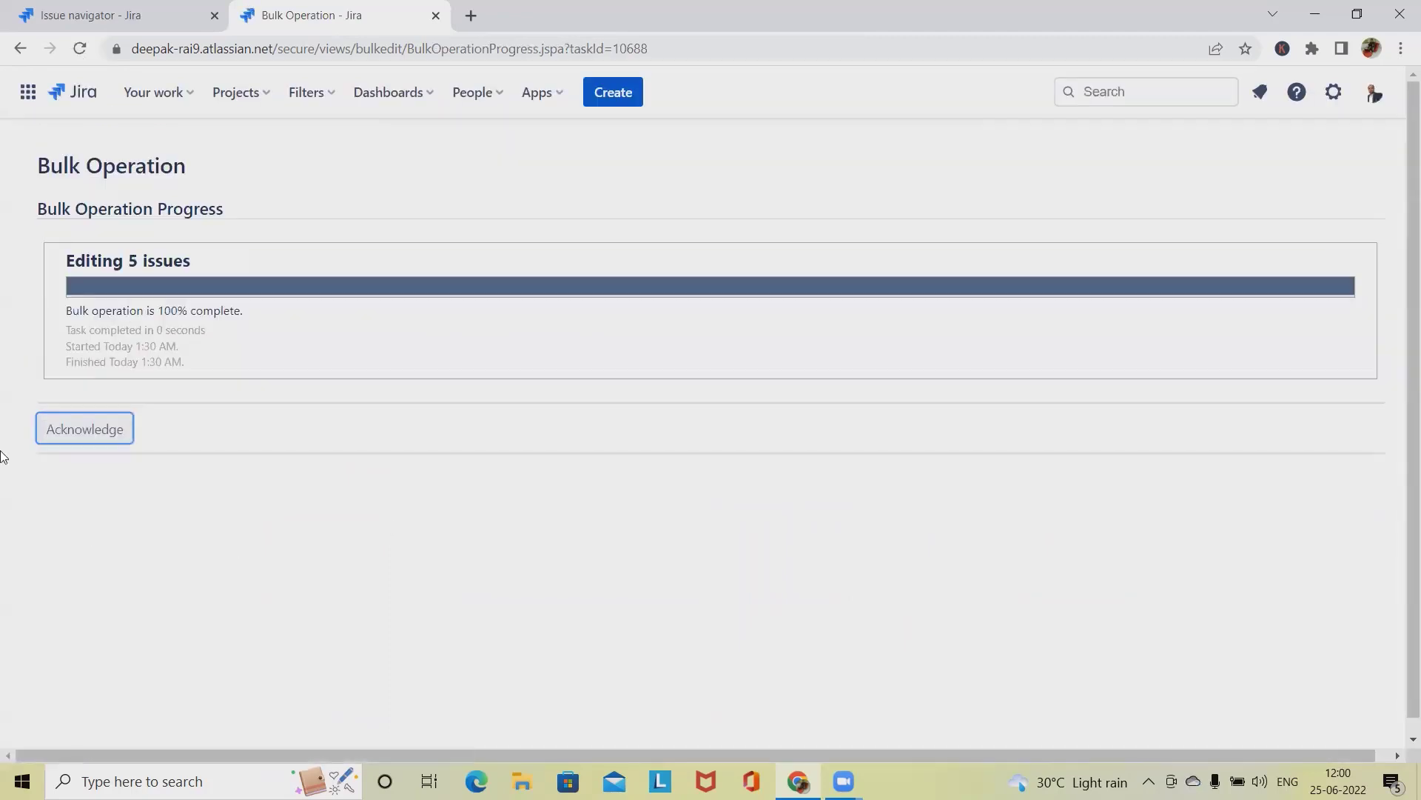
# - Acknowledge the completed bulk operation to return to the AS issue search
pyautogui.click(88, 435)
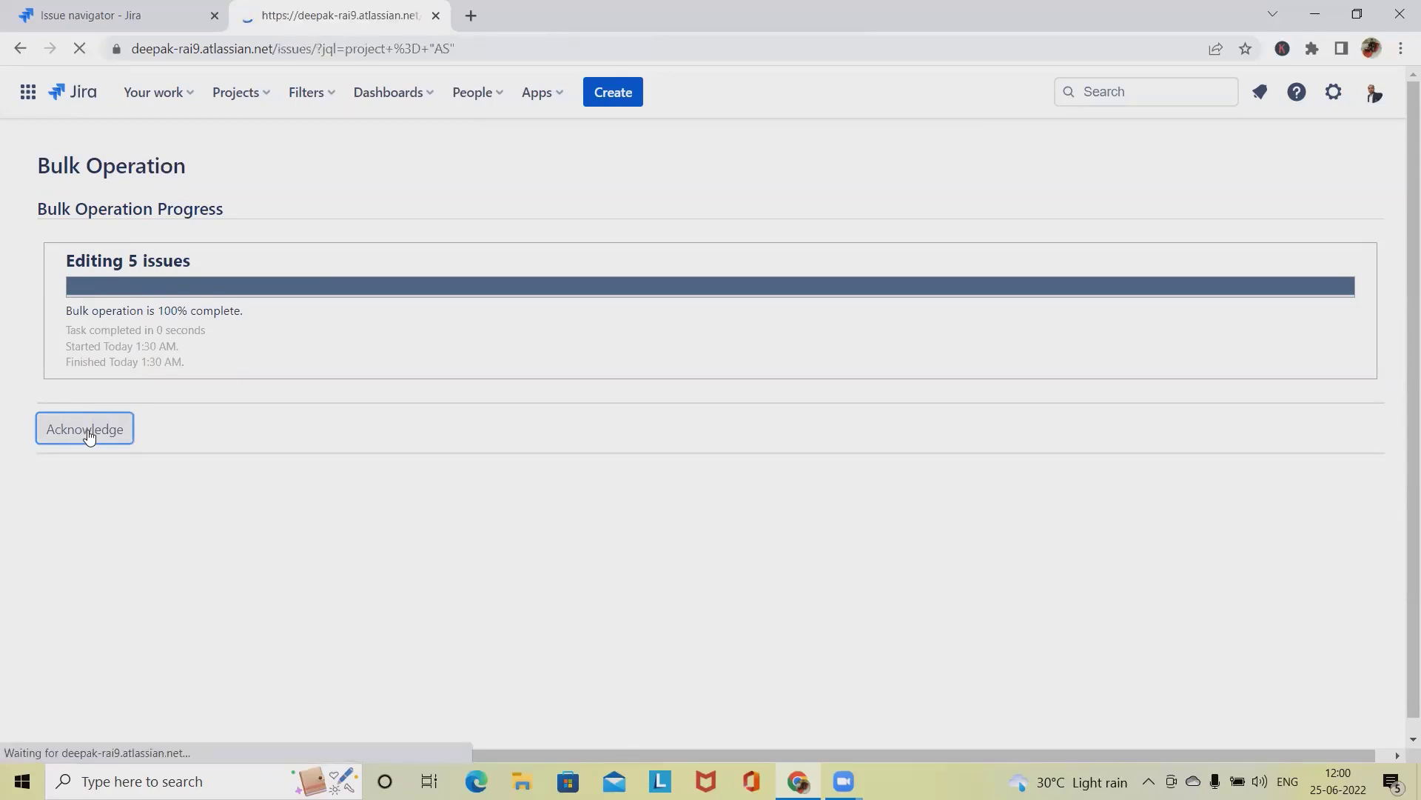